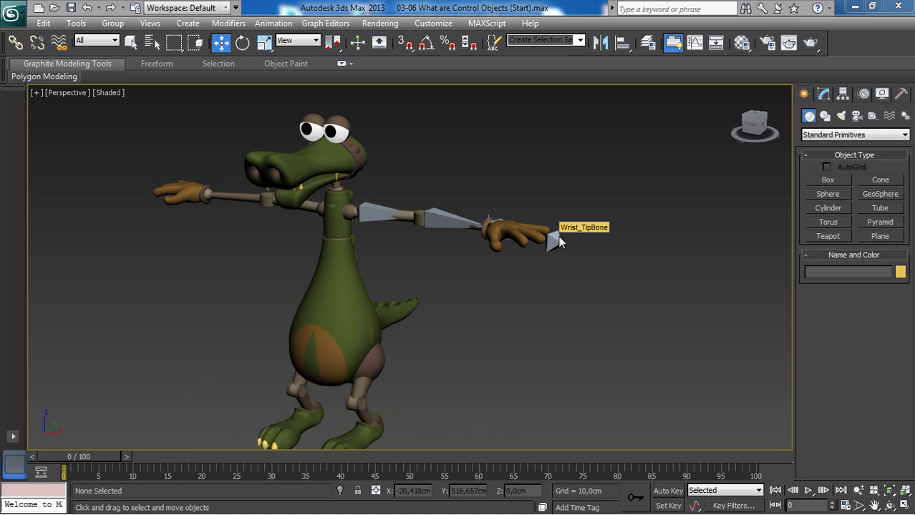
- Zoom and pan the view to frame the crocodile's arm and hand
{"action": "scroll", "coordinate": [475, 252], "scroll_direction": "down", "scroll_amount": 2}
{"action": "scroll", "coordinate": [458, 272], "scroll_direction": "up", "scroll_amount": 6}
{"action": "middle_click_drag", "start_coordinate": [444, 276], "coordinate": [441, 308]}
{"action": "scroll", "coordinate": [510, 294], "scroll_direction": "up", "scroll_amount": 1}
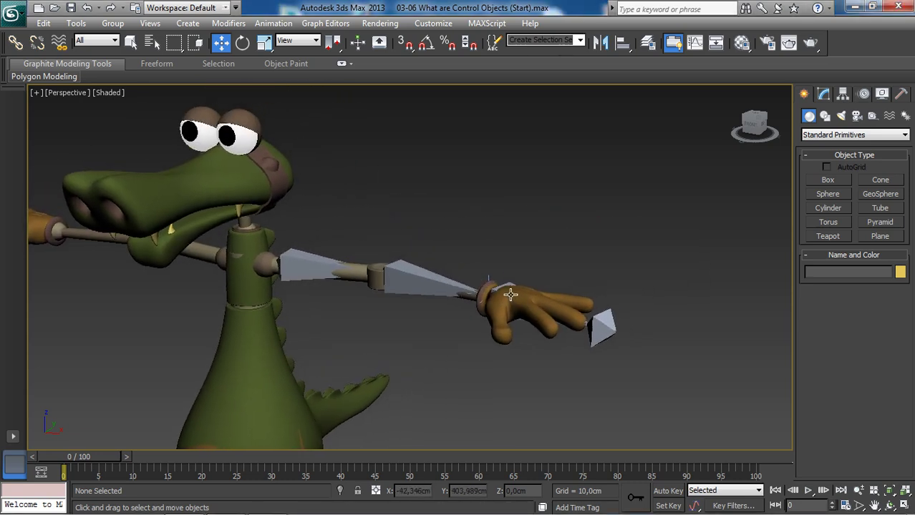
{"action": "scroll", "coordinate": [505, 291], "scroll_direction": "up", "scroll_amount": 3}
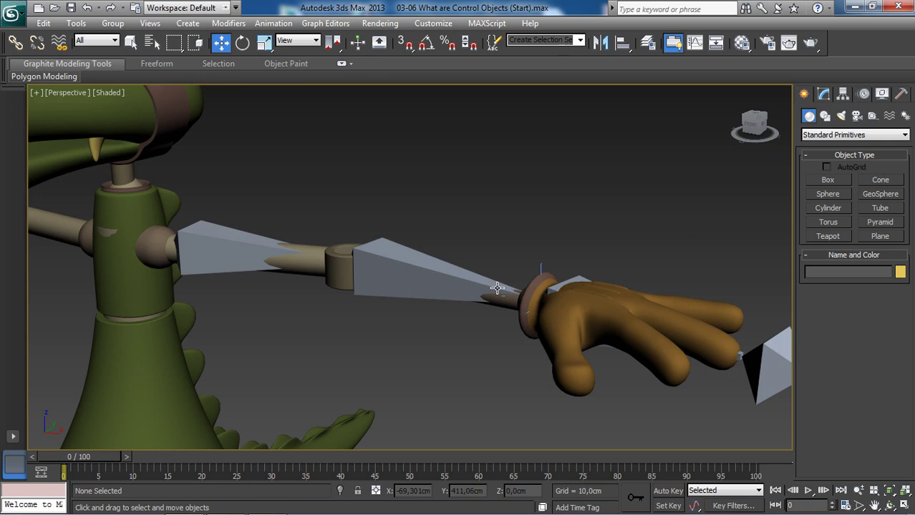
{"action": "scroll", "coordinate": [401, 274], "scroll_direction": "down", "scroll_amount": 3}
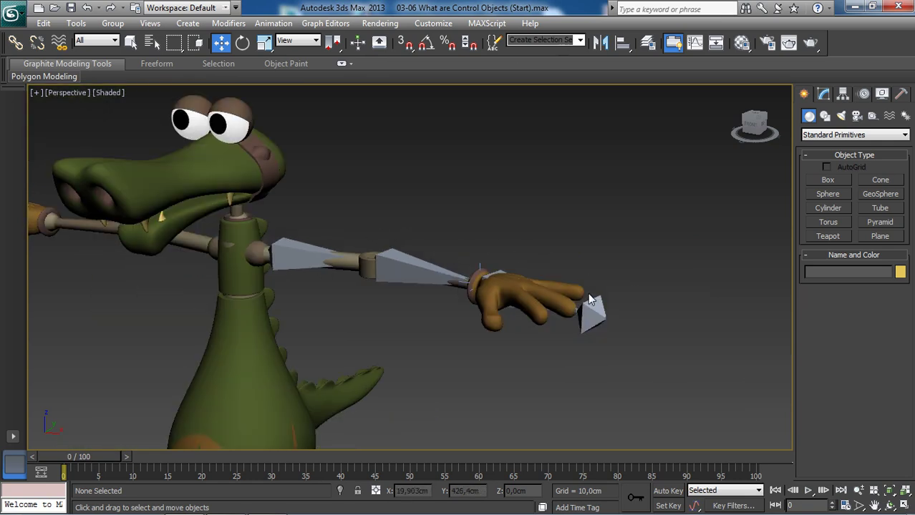
{"action": "middle_click_drag", "start_coordinate": [592, 309], "coordinate": [602, 299]}
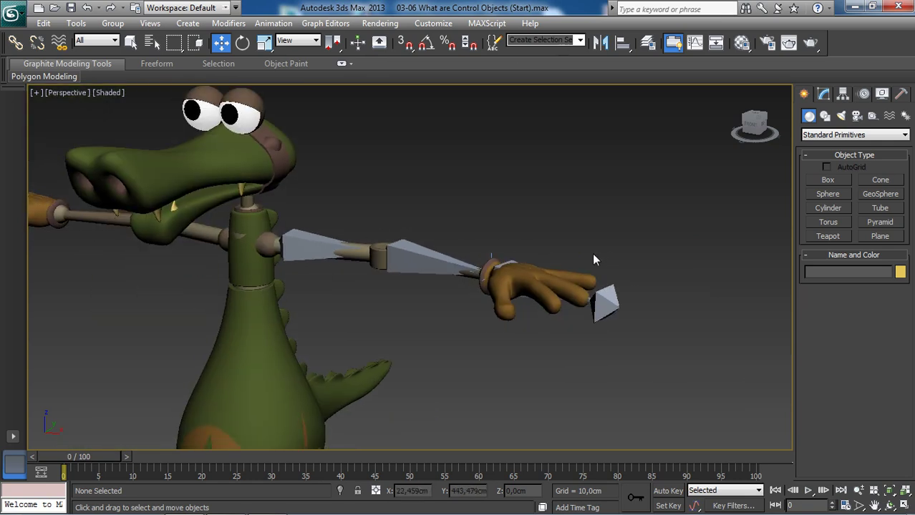
{"action": "scroll", "coordinate": [535, 285], "scroll_direction": "up", "scroll_amount": 4}
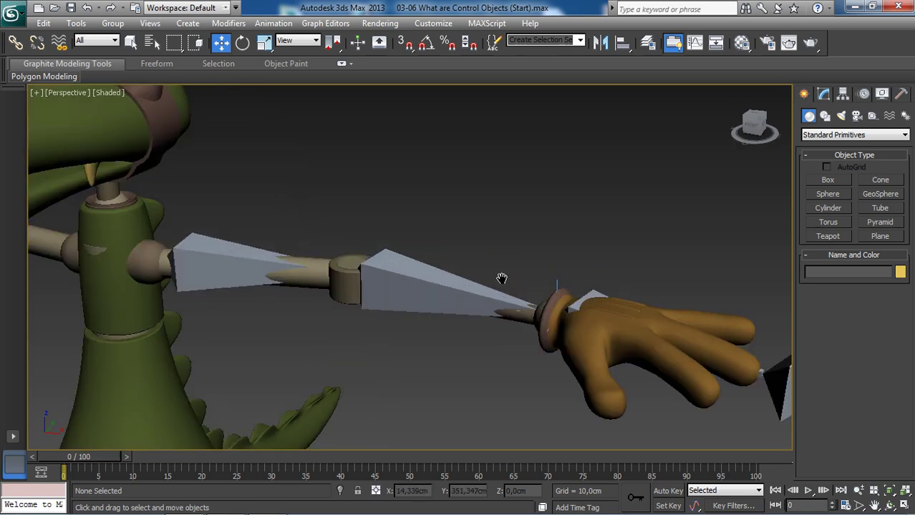
- Finish the IK chain on the wrist bone and scroll the Motion panel to its IK display options
{"action": "left_click", "coordinate": [435, 242]}
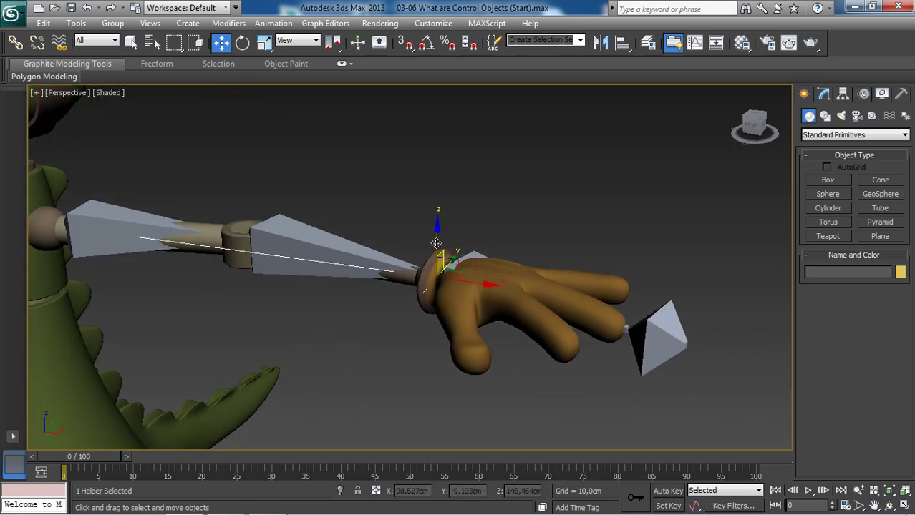
{"action": "middle_click_drag", "start_coordinate": [435, 243], "coordinate": [474, 263], "text": "alt"}
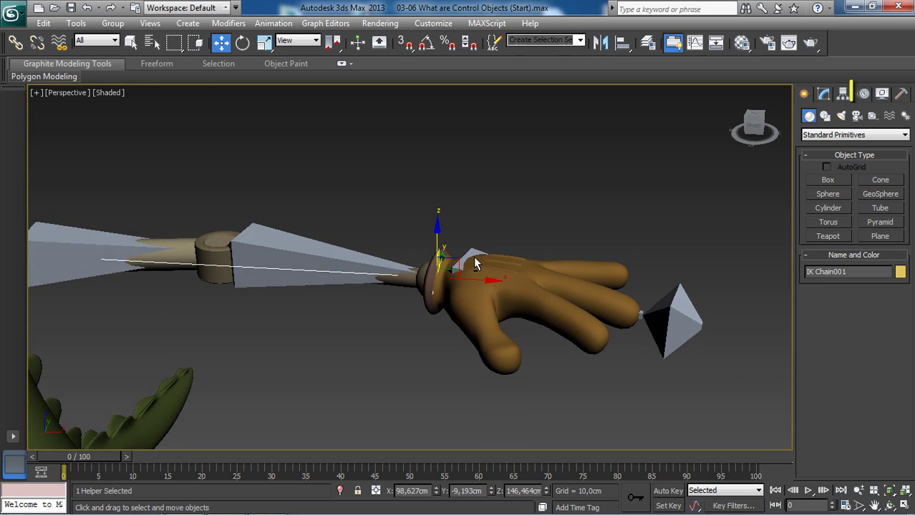
{"action": "left_click", "coordinate": [864, 97]}
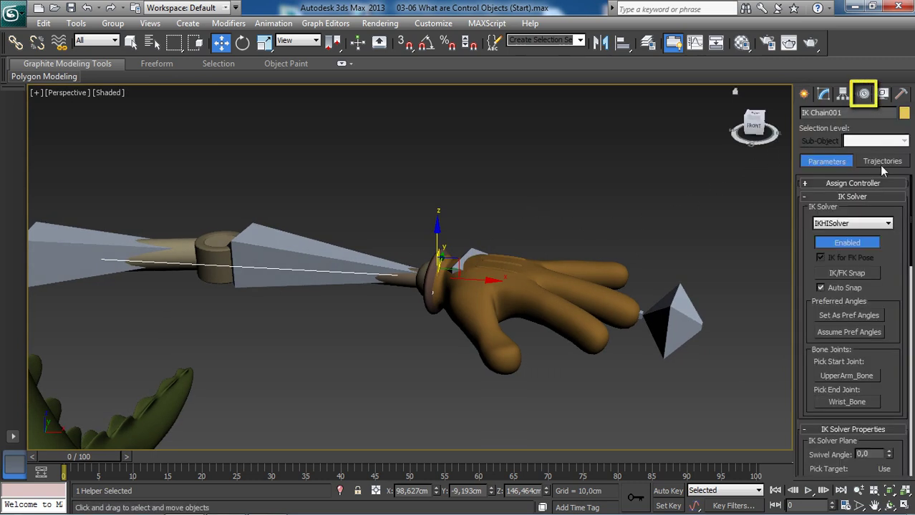
{"action": "scroll", "coordinate": [895, 331], "scroll_direction": "down", "scroll_amount": 5}
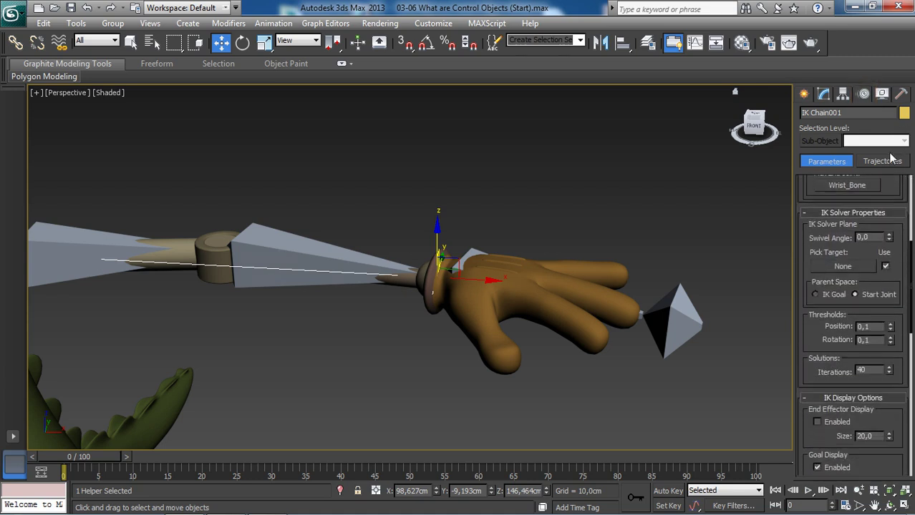
{"action": "scroll", "coordinate": [825, 417], "scroll_direction": "up", "scroll_amount": 1}
{"action": "left_click_drag", "start_coordinate": [825, 417], "coordinate": [844, 298]}
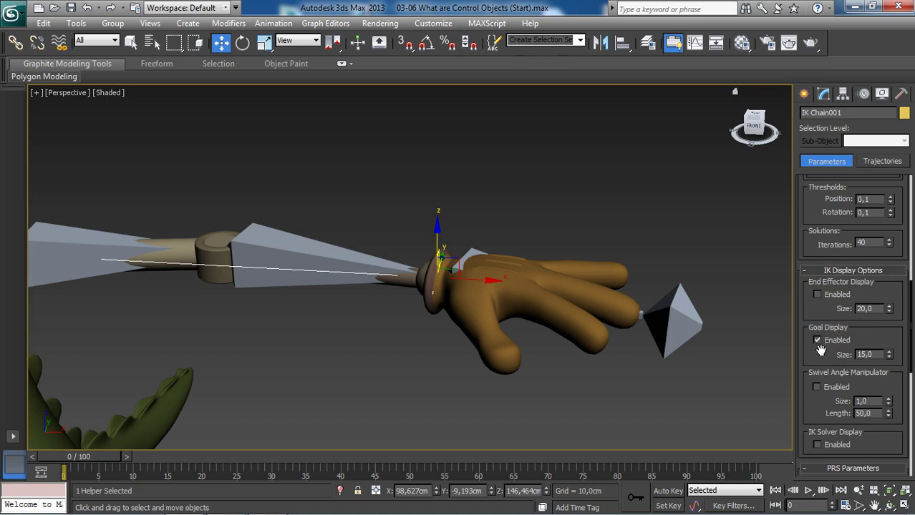
{"action": "scroll", "coordinate": [822, 345], "scroll_direction": "down", "scroll_amount": 1}
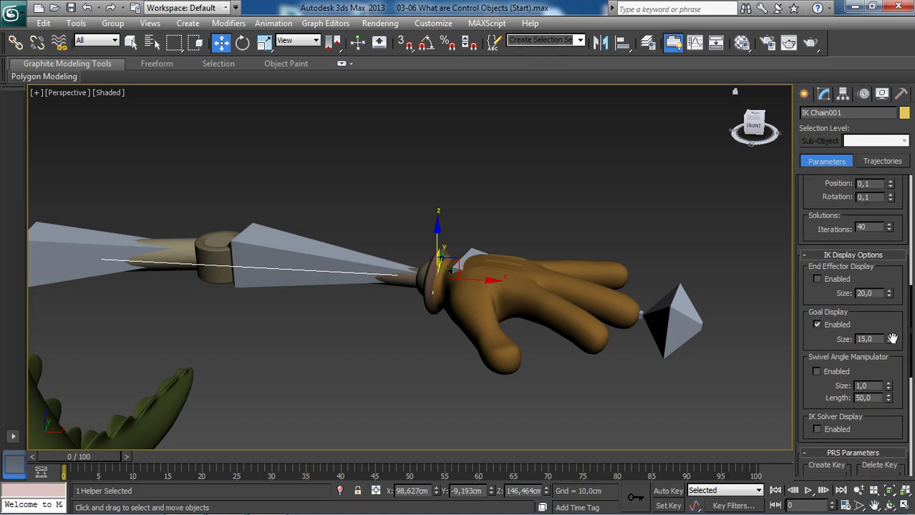
- Drag the Goal Display Size spinner up and down, settling near 48
{"action": "mouse_move", "coordinate": [890, 343]}
{"action": "left_mouse_down"}
{"action": "mouse_move", "coordinate": [887, 290]}
{"action": "mouse_move", "coordinate": [881, 333]}
{"action": "left_mouse_up"}
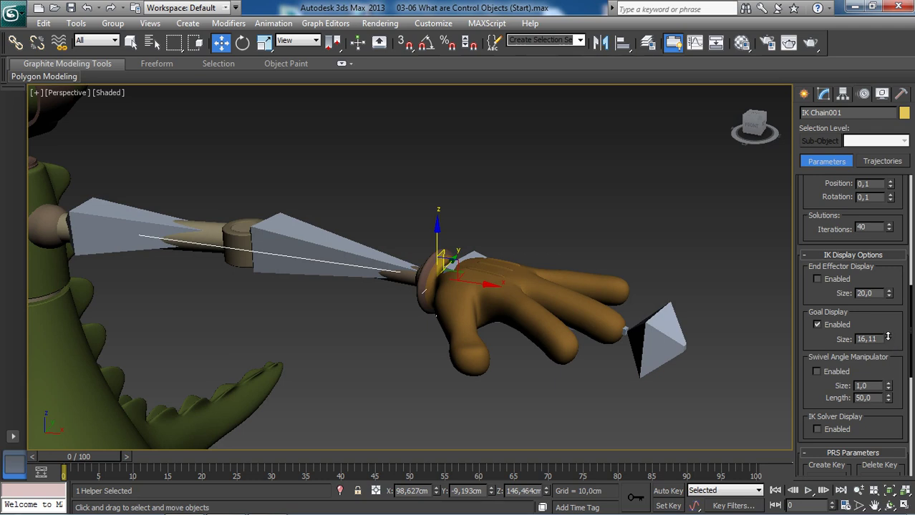
{"action": "left_click_drag", "start_coordinate": [888, 337], "coordinate": [882, 247]}
{"action": "left_click_drag", "start_coordinate": [875, 182], "coordinate": [907, 473]}
{"action": "left_click_drag", "start_coordinate": [888, 339], "coordinate": [891, 57]}
{"action": "left_click_drag", "start_coordinate": [865, 442], "coordinate": [880, 203]}
{"action": "left_click_drag", "start_coordinate": [880, 162], "coordinate": [869, 198]}
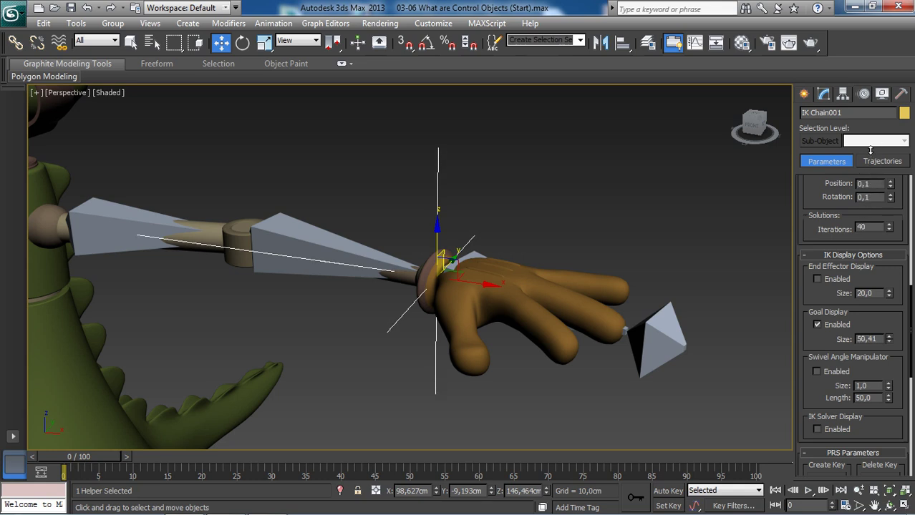
{"action": "mouse_move", "coordinate": [871, 149]}
{"action": "left_mouse_down"}
{"action": "mouse_move", "coordinate": [870, 180]}
{"action": "mouse_move", "coordinate": [873, 167]}
{"action": "left_mouse_up"}
- Enter an exact Goal Display Size of 40 and orbit to view the result
{"action": "middle_click_drag", "start_coordinate": [667, 252], "coordinate": [646, 246], "text": "alt"}
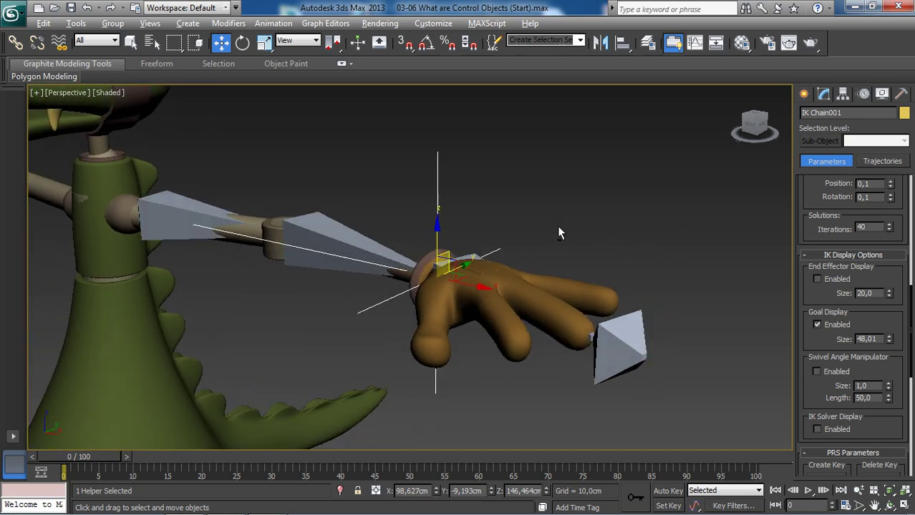
{"action": "middle_click_drag", "start_coordinate": [559, 233], "coordinate": [624, 239], "text": "alt"}
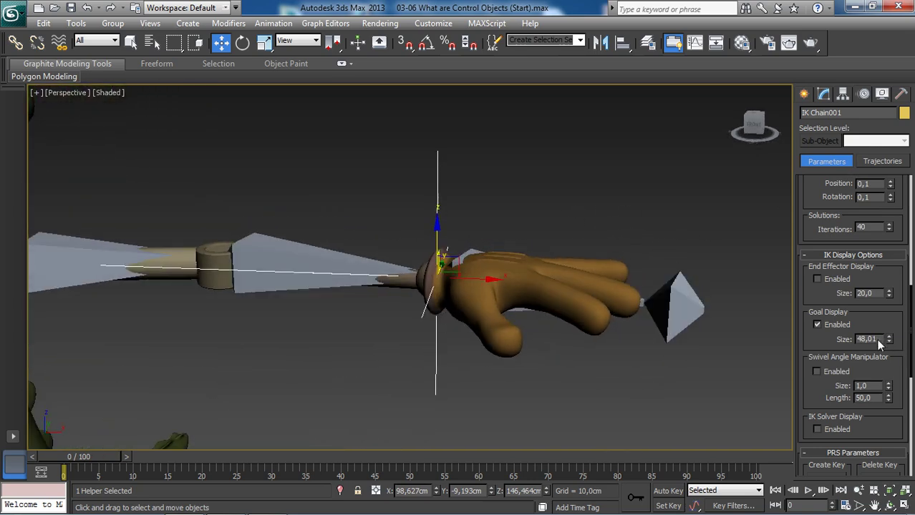
{"action": "double_click", "coordinate": [874, 339]}
{"action": "type", "text": "40"}
{"action": "key", "text": "Return"}
{"action": "middle_click_drag", "start_coordinate": [457, 258], "coordinate": [507, 252], "text": "alt"}
- Deselect the IK chain and reframe the view around the crocodile's hand
{"action": "left_click", "coordinate": [518, 215]}
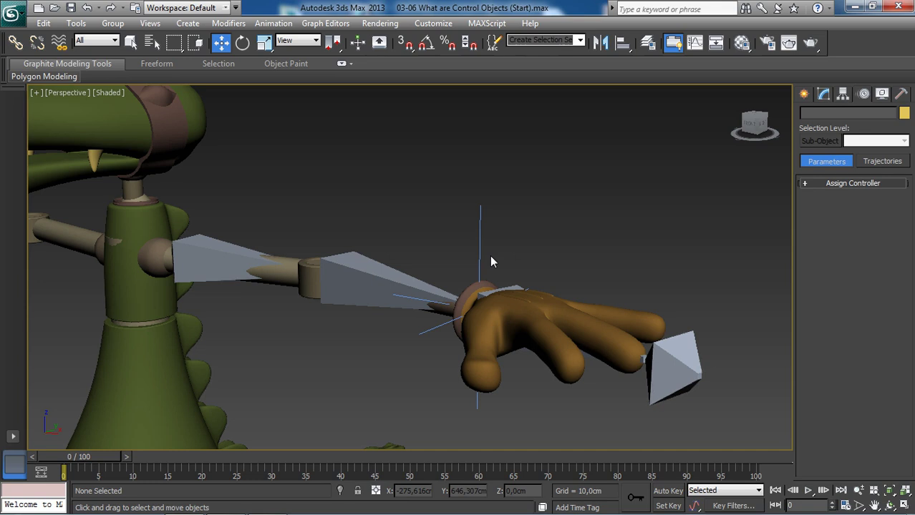
{"action": "middle_click_drag", "start_coordinate": [491, 258], "coordinate": [522, 302], "text": "alt"}
{"action": "scroll", "coordinate": [551, 317], "scroll_direction": "up", "scroll_amount": 3}
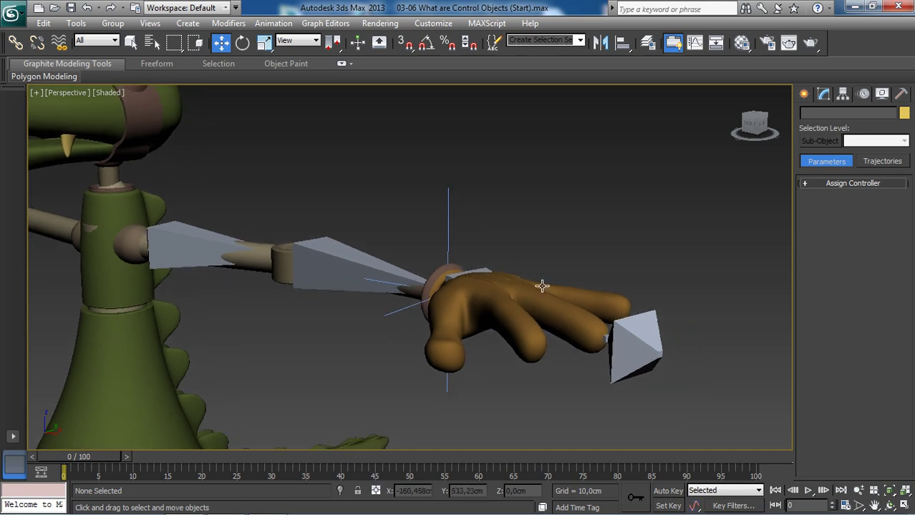
{"action": "scroll", "coordinate": [467, 246], "scroll_direction": "down", "scroll_amount": 3}
{"action": "middle_click_drag", "start_coordinate": [467, 246], "coordinate": [522, 234], "text": "alt"}
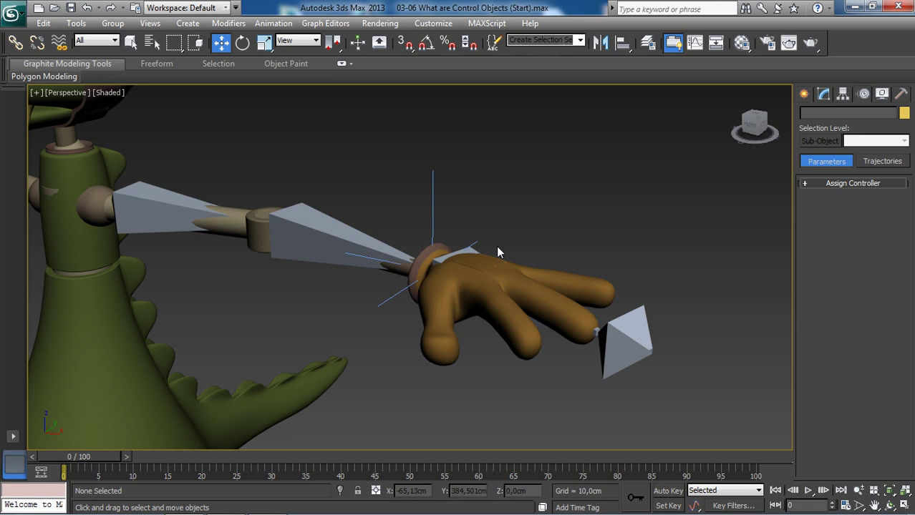
{"action": "scroll", "coordinate": [487, 248], "scroll_direction": "down", "scroll_amount": 5}
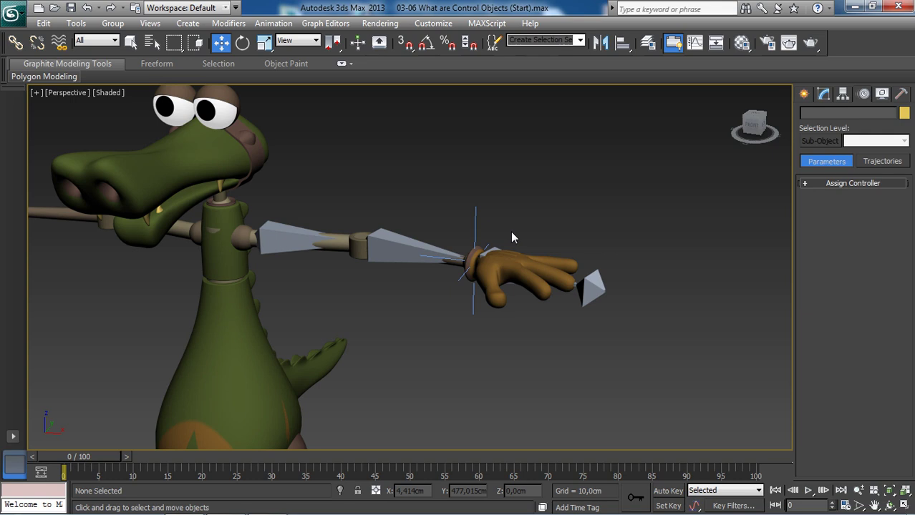
{"action": "middle_click_drag", "start_coordinate": [512, 238], "coordinate": [499, 243]}
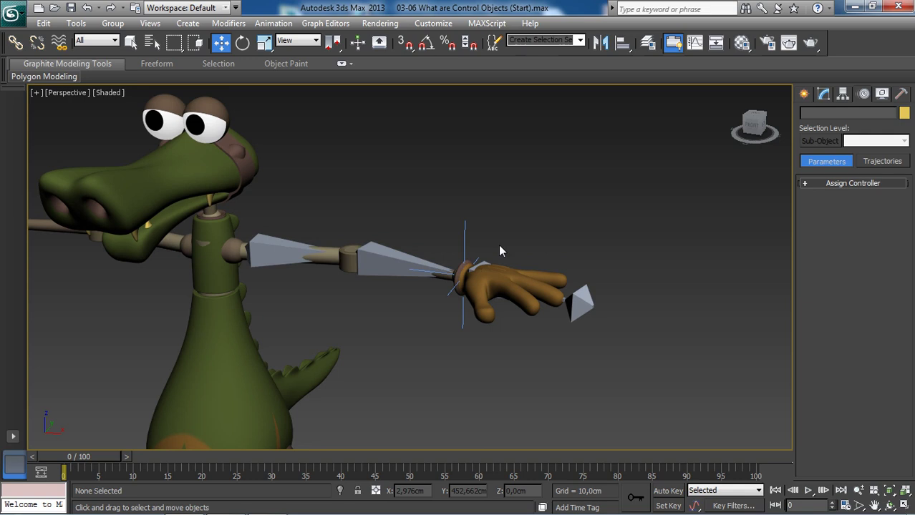
{"action": "scroll", "coordinate": [510, 247], "scroll_direction": "up", "scroll_amount": 5}
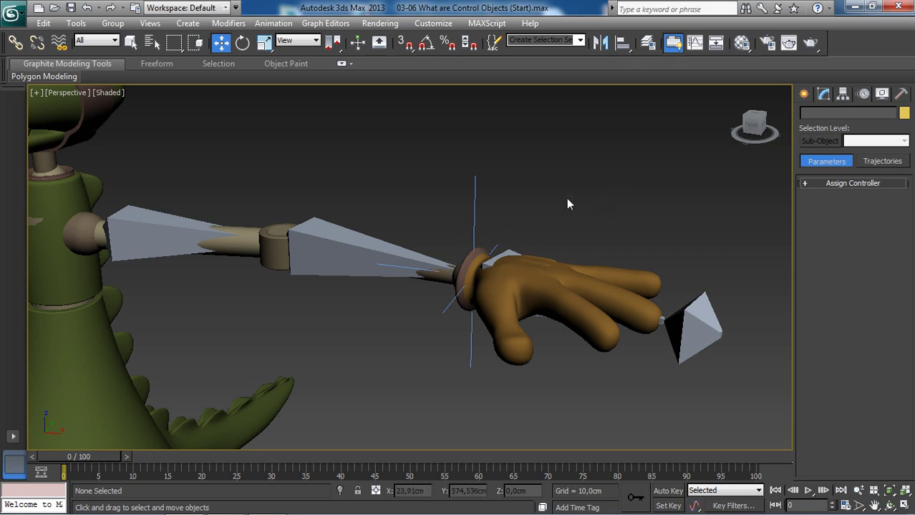
{"action": "scroll", "coordinate": [566, 196], "scroll_direction": "down", "scroll_amount": 4}
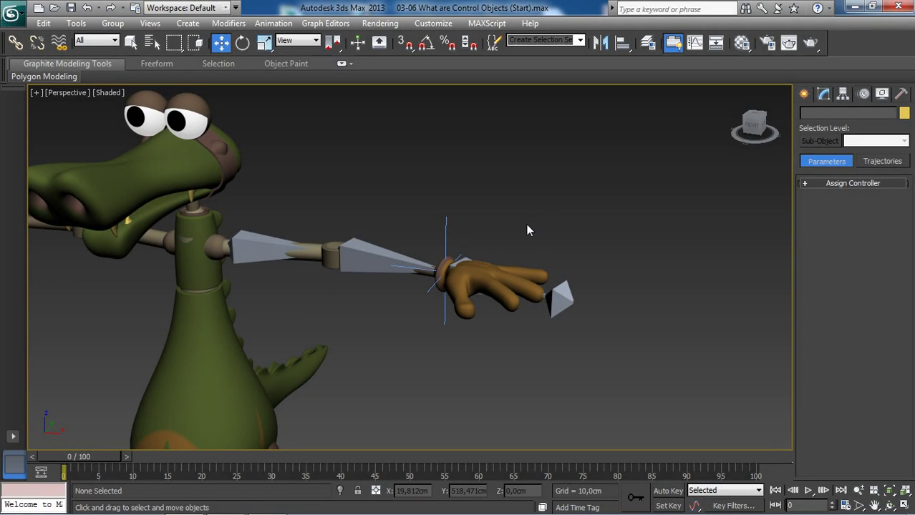
- Choose Shapes > Circle, show the grid, and drag a circle of radius about 18.86 cm by the feet
{"action": "left_click", "coordinate": [807, 95]}
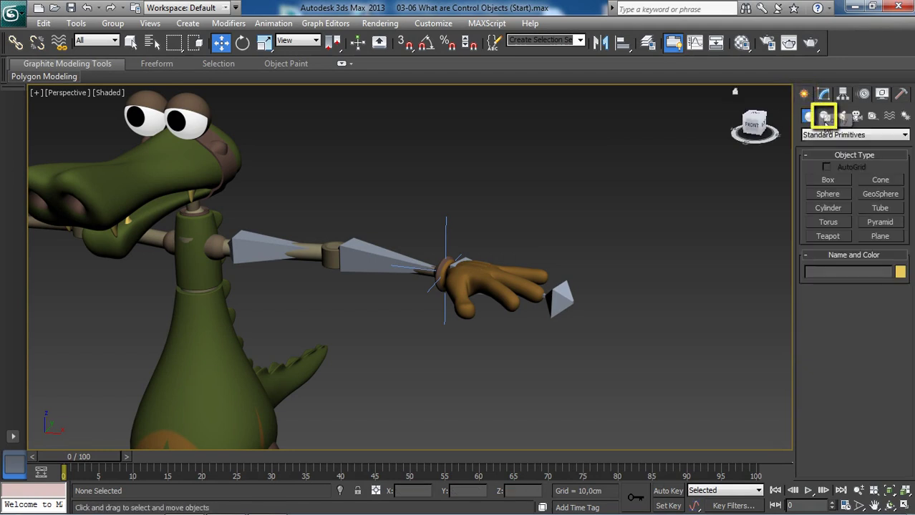
{"action": "left_click", "coordinate": [825, 117]}
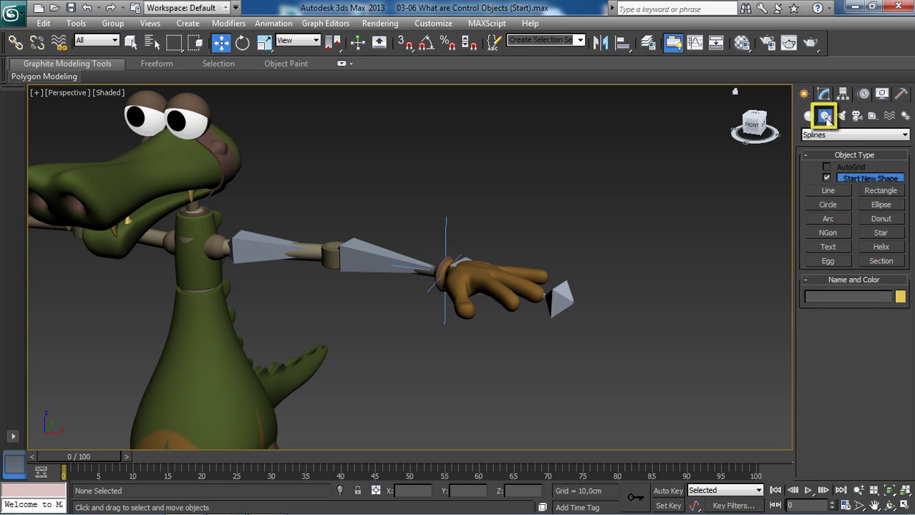
{"action": "left_click", "coordinate": [829, 205]}
{"action": "middle_click_drag", "start_coordinate": [439, 317], "coordinate": [446, 270]}
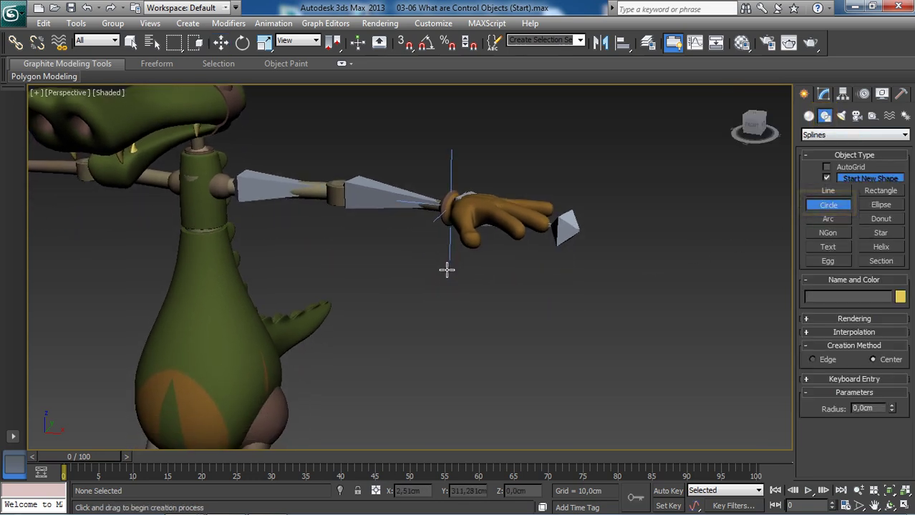
{"action": "scroll", "coordinate": [445, 272], "scroll_direction": "down", "scroll_amount": 6}
{"action": "mouse_move", "coordinate": [429, 345]}
{"action": "middle_mouse_down"}
{"action": "mouse_move", "coordinate": [426, 317]}
{"action": "mouse_move", "coordinate": [423, 330]}
{"action": "middle_mouse_up"}
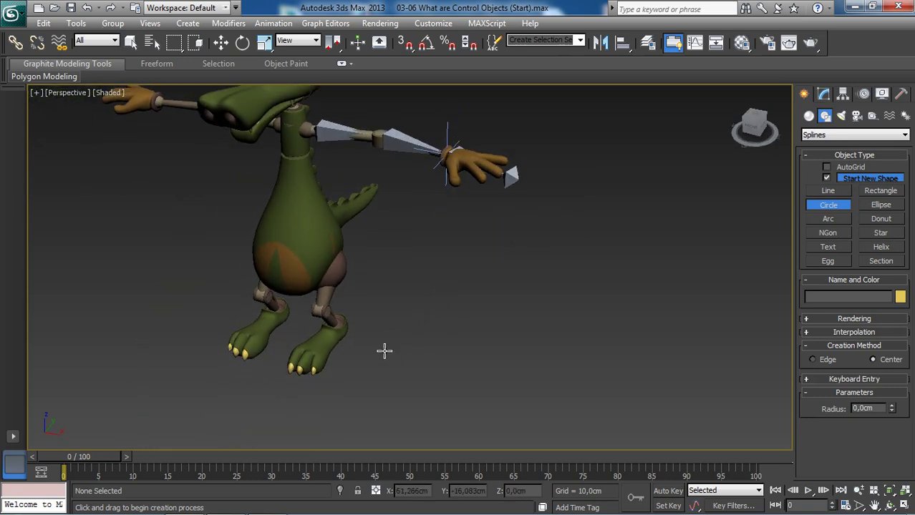
{"action": "key", "text": "g"}
{"action": "middle_click_drag", "start_coordinate": [388, 322], "coordinate": [405, 303]}
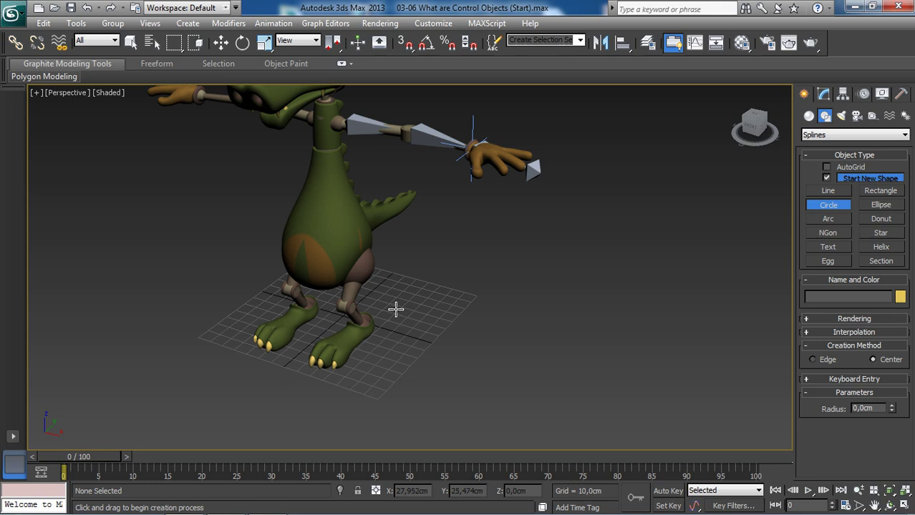
{"action": "scroll", "coordinate": [396, 309], "scroll_direction": "up", "scroll_amount": 3}
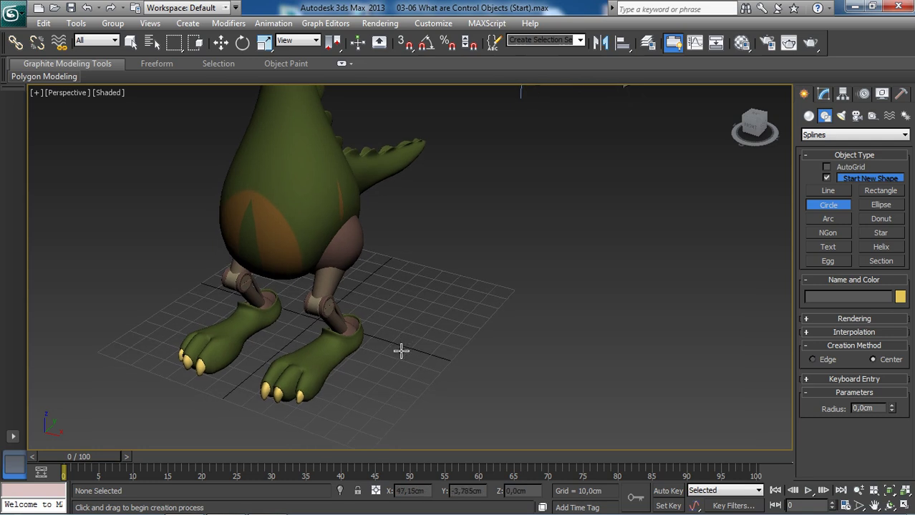
{"action": "left_click_drag", "start_coordinate": [401, 351], "coordinate": [433, 368]}
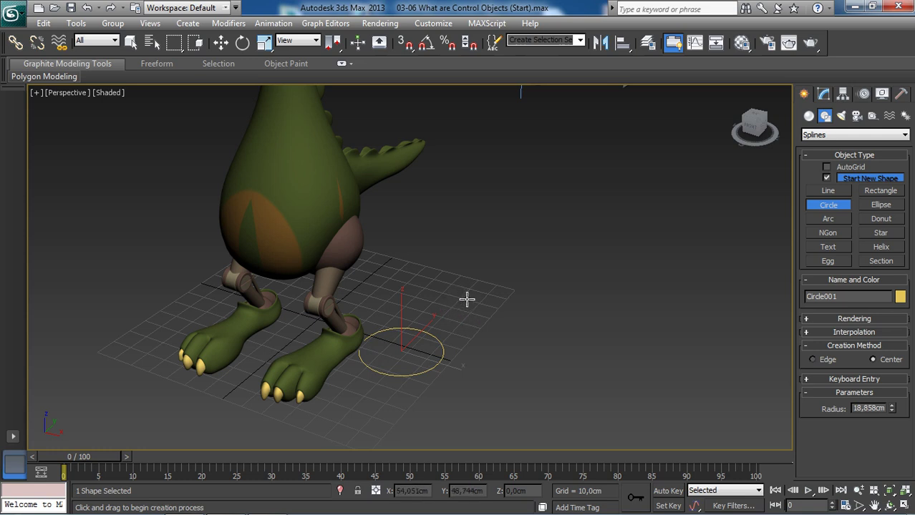
- Switch to the Move tool and reselect Circle001
{"action": "key", "text": "w"}
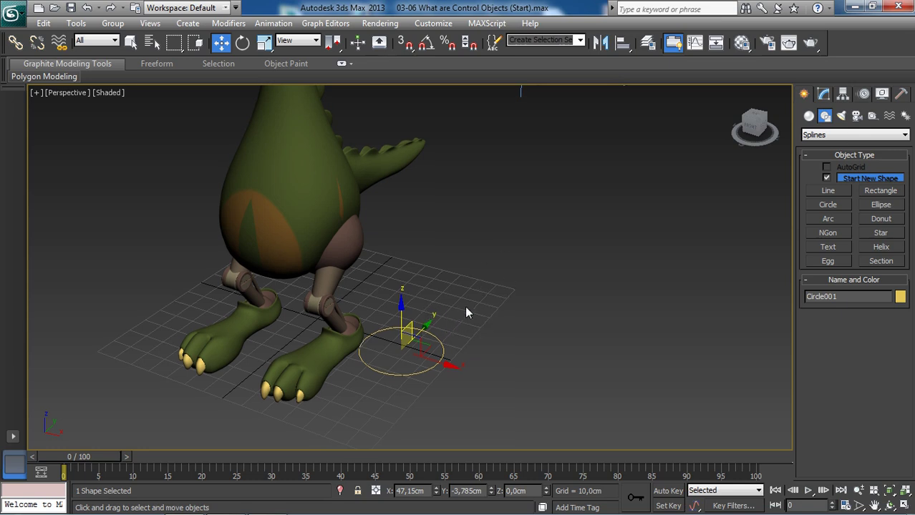
{"action": "scroll", "coordinate": [465, 307], "scroll_direction": "down", "scroll_amount": 5}
{"action": "scroll", "coordinate": [466, 307], "scroll_direction": "up", "scroll_amount": 5}
{"action": "scroll", "coordinate": [434, 294], "scroll_direction": "down", "scroll_amount": 3}
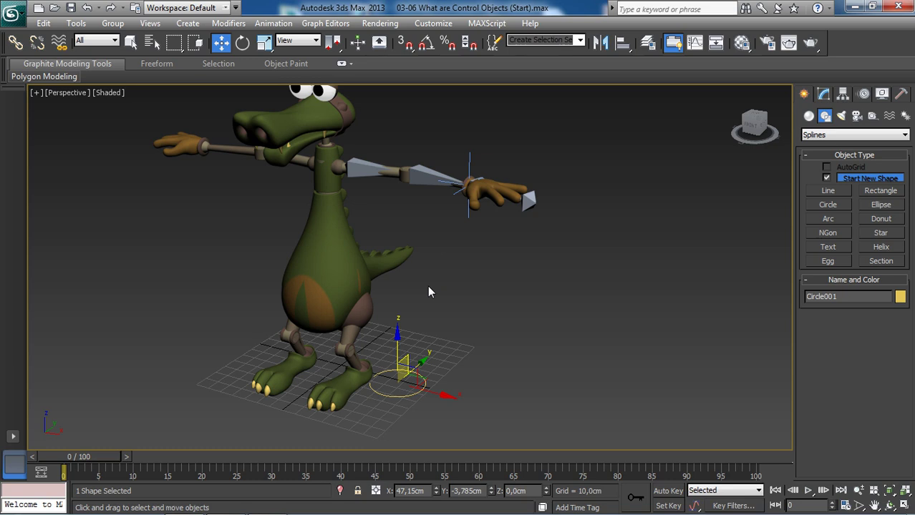
{"action": "left_click", "coordinate": [479, 354]}
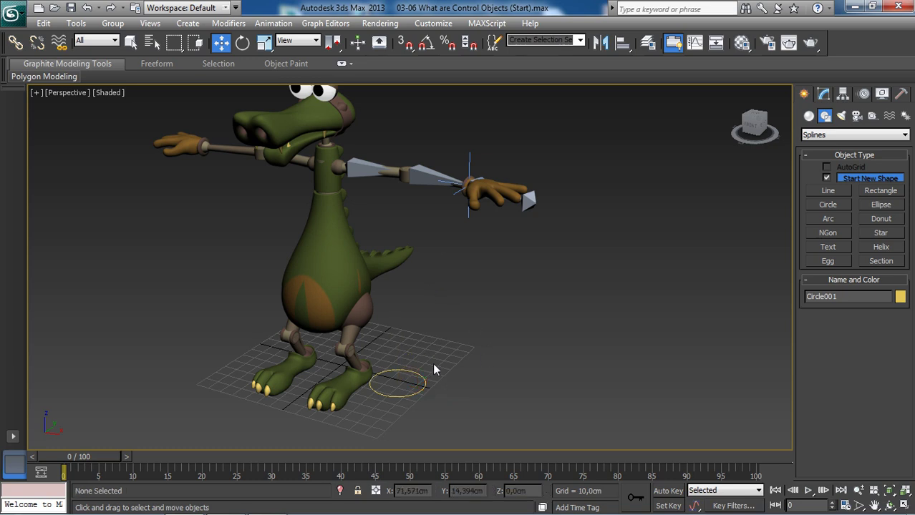
{"action": "left_click", "coordinate": [415, 375]}
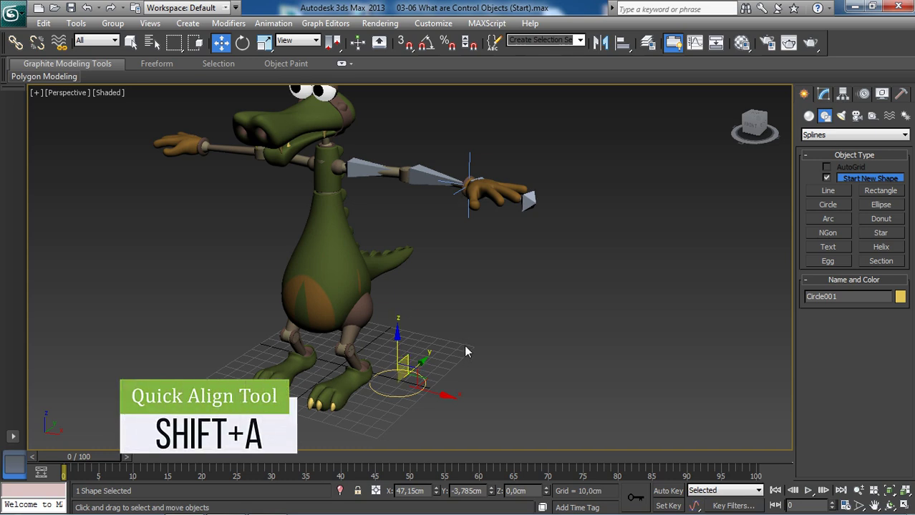
- Quick-align the circle to the wrist bone, centring it at a height of 146.464 cm
{"action": "key", "text": "shift+a"}
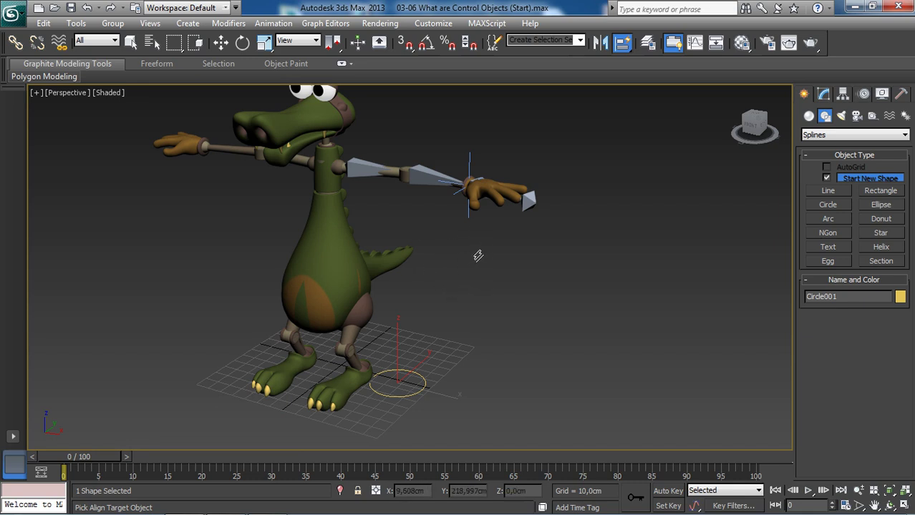
{"action": "left_click", "coordinate": [622, 43]}
{"action": "left_click", "coordinate": [624, 45]}
{"action": "scroll", "coordinate": [501, 290], "scroll_direction": "up", "scroll_amount": 5}
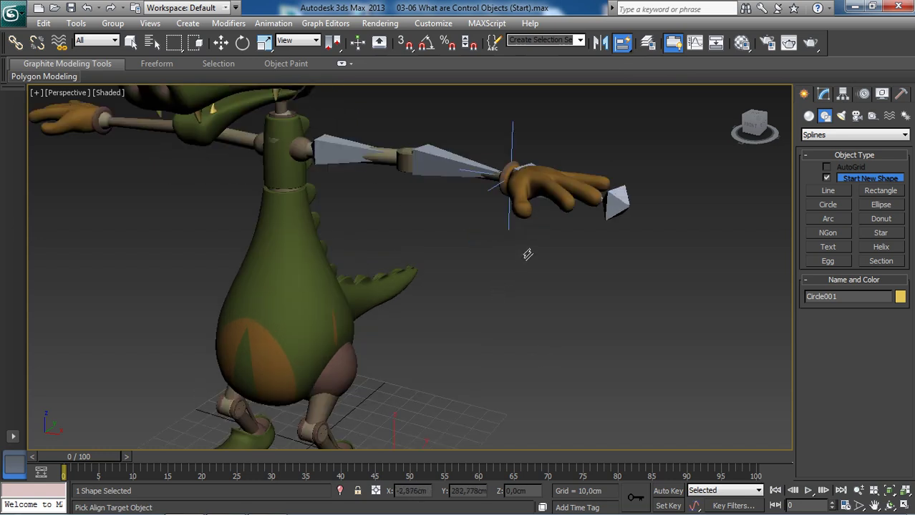
{"action": "scroll", "coordinate": [521, 223], "scroll_direction": "up", "scroll_amount": 5}
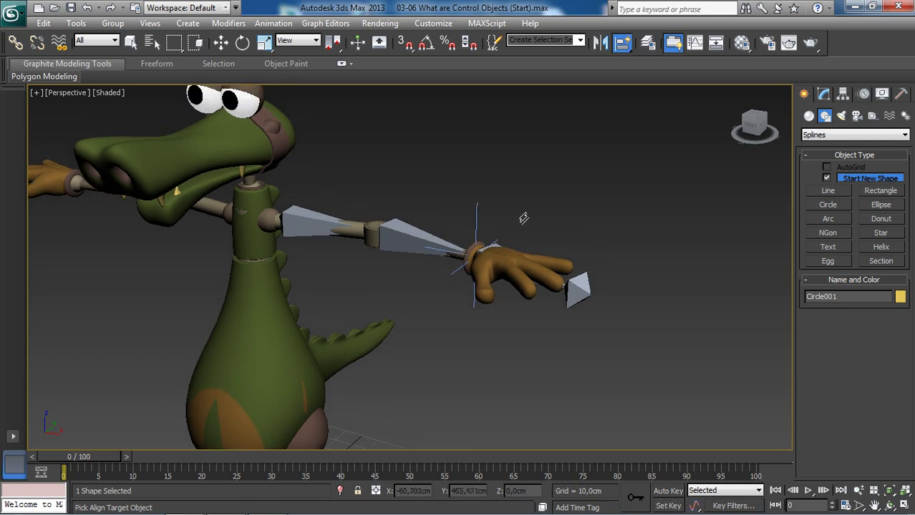
{"action": "middle_click_drag", "start_coordinate": [521, 224], "coordinate": [496, 205]}
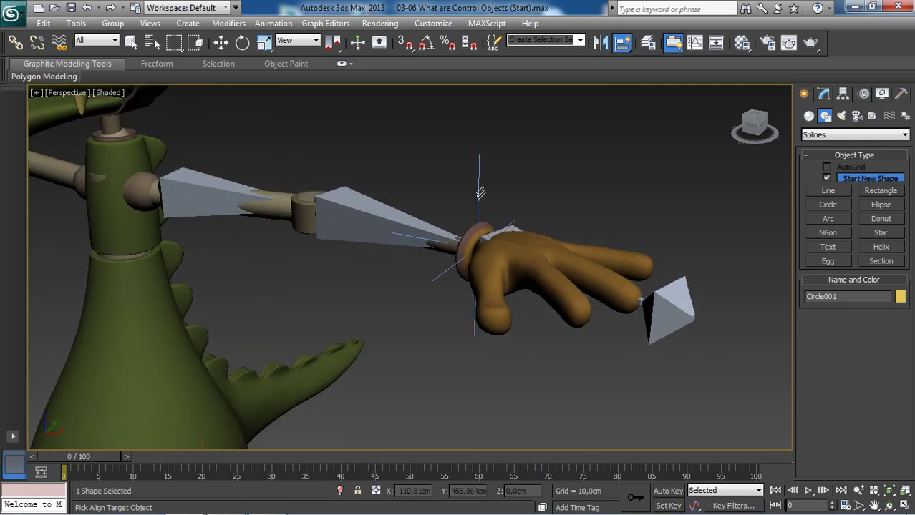
{"action": "left_click", "coordinate": [479, 194]}
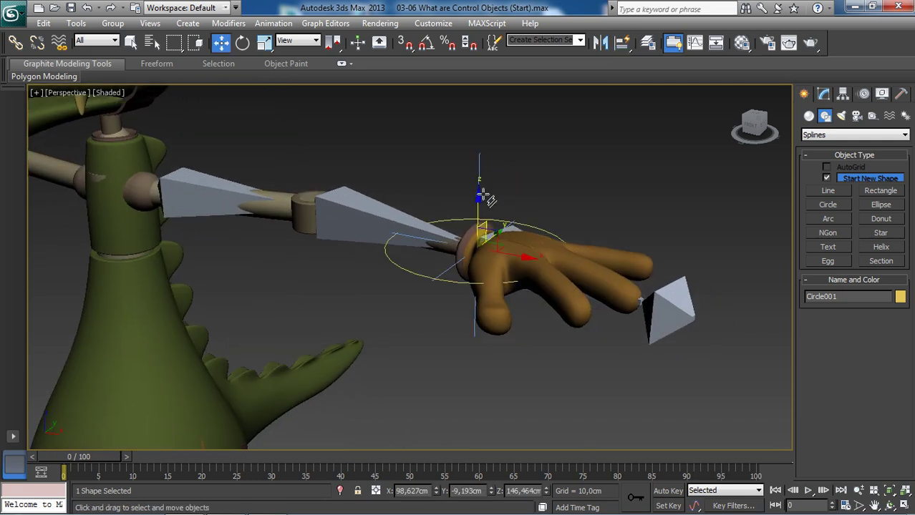
{"action": "middle_click_drag", "start_coordinate": [481, 197], "coordinate": [490, 228], "text": "alt"}
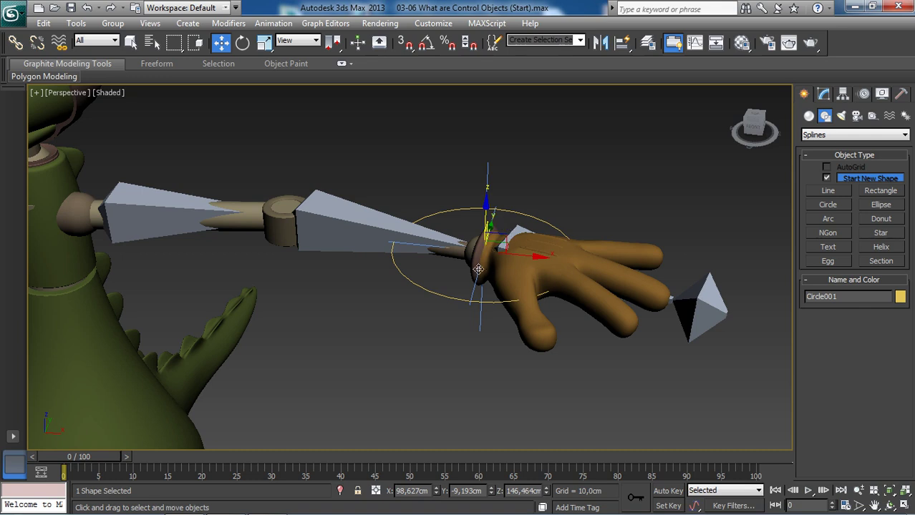
{"action": "middle_click_drag", "start_coordinate": [477, 269], "coordinate": [518, 316], "text": "alt"}
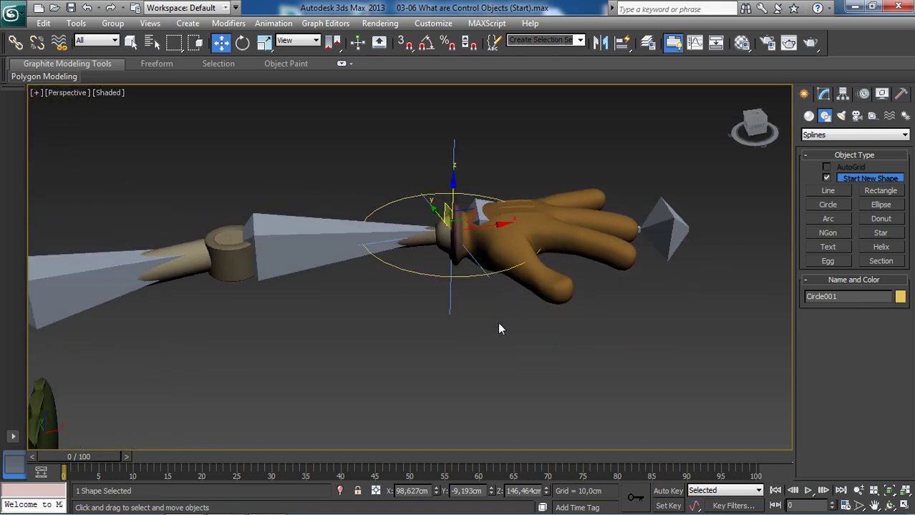
- Orbit to a flatter side view of the arm and the circle
{"action": "middle_click_drag", "start_coordinate": [508, 335], "coordinate": [479, 243], "text": "alt"}
{"action": "scroll", "coordinate": [545, 292], "scroll_direction": "up", "scroll_amount": 4}
{"action": "scroll", "coordinate": [520, 290], "scroll_direction": "down", "scroll_amount": 5}
{"action": "middle_click_drag", "start_coordinate": [504, 206], "coordinate": [498, 252], "text": "alt"}
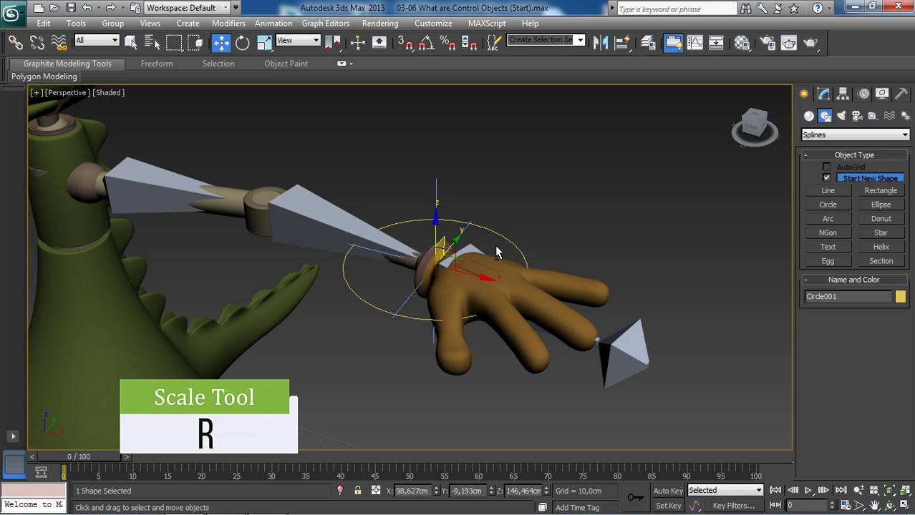
- Uniformly scale the circle down to about 62.909% so it hugs the wrist, then deselect
{"action": "key", "text": "r"}
{"action": "middle_click_drag", "start_coordinate": [497, 252], "coordinate": [441, 265], "text": "alt"}
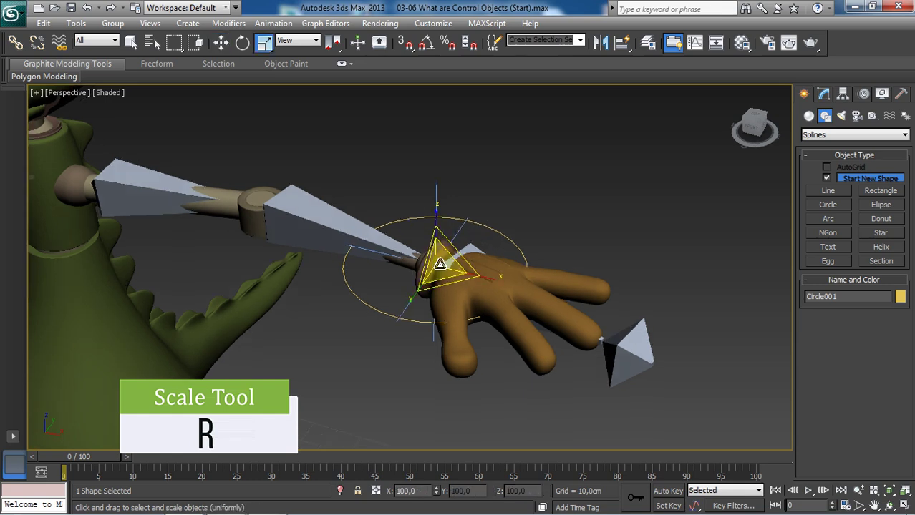
{"action": "left_click_drag", "start_coordinate": [440, 264], "coordinate": [472, 283]}
{"action": "scroll", "coordinate": [446, 275], "scroll_direction": "up", "scroll_amount": 3}
{"action": "mouse_move", "coordinate": [472, 282]}
{"action": "middle_mouse_down", "text": "alt"}
{"action": "mouse_move", "coordinate": [494, 302]}
{"action": "mouse_move", "coordinate": [474, 271]}
{"action": "middle_mouse_up", "text": "alt"}
{"action": "mouse_move", "coordinate": [474, 271]}
{"action": "left_mouse_down"}
{"action": "mouse_move", "coordinate": [477, 283]}
{"action": "mouse_move", "coordinate": [472, 276]}
{"action": "left_mouse_up"}
{"action": "middle_click_drag", "start_coordinate": [473, 276], "coordinate": [451, 284], "text": "alt"}
{"action": "left_click", "coordinate": [451, 257]}
{"action": "scroll", "coordinate": [465, 262], "scroll_direction": "up", "scroll_amount": 2}
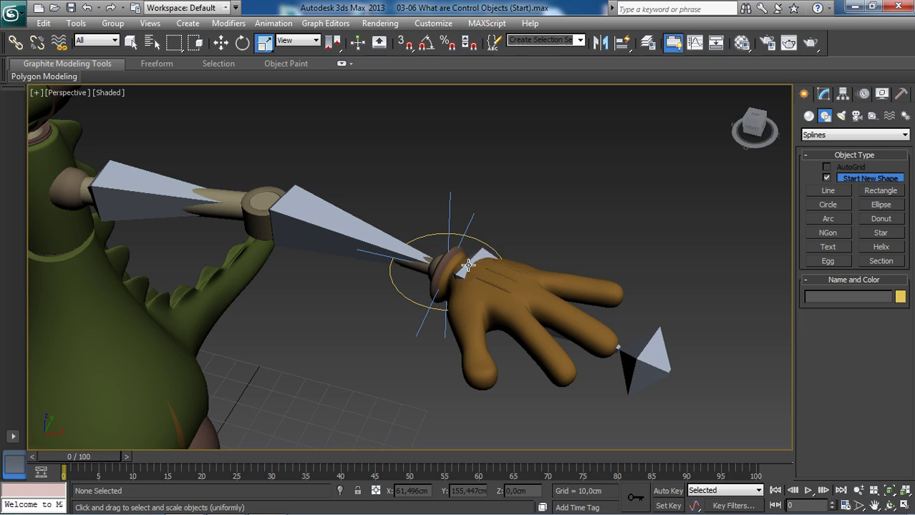
{"action": "scroll", "coordinate": [494, 243], "scroll_direction": "up", "scroll_amount": 2}
- Select Circle001 and turn on Enable In Viewport in its Rendering rollout, showing a 1.0 cm tube
{"action": "key", "text": "w"}
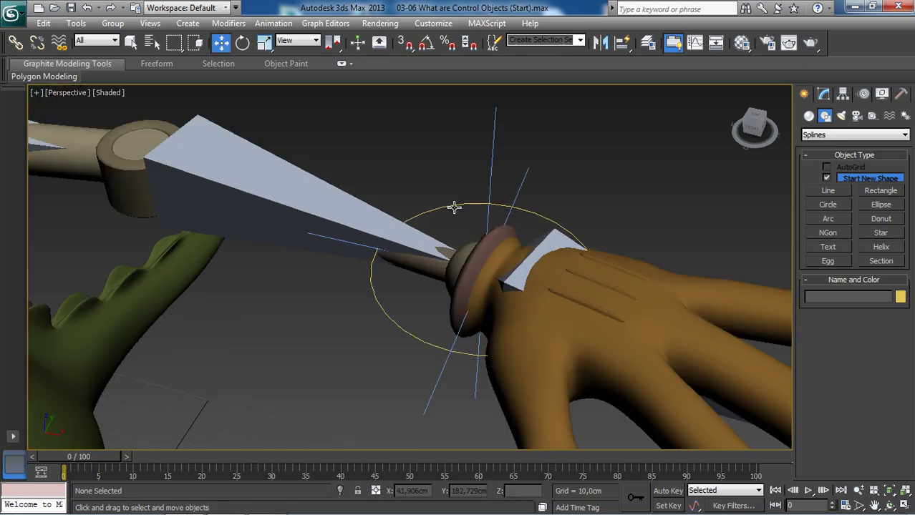
{"action": "left_click", "coordinate": [454, 208]}
{"action": "middle_click_drag", "start_coordinate": [542, 280], "coordinate": [532, 226], "text": "alt"}
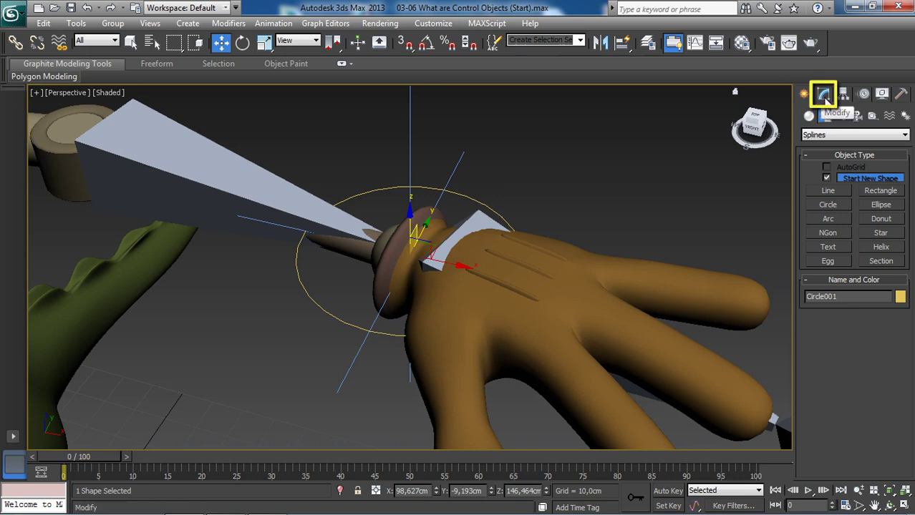
{"action": "left_click", "coordinate": [824, 95]}
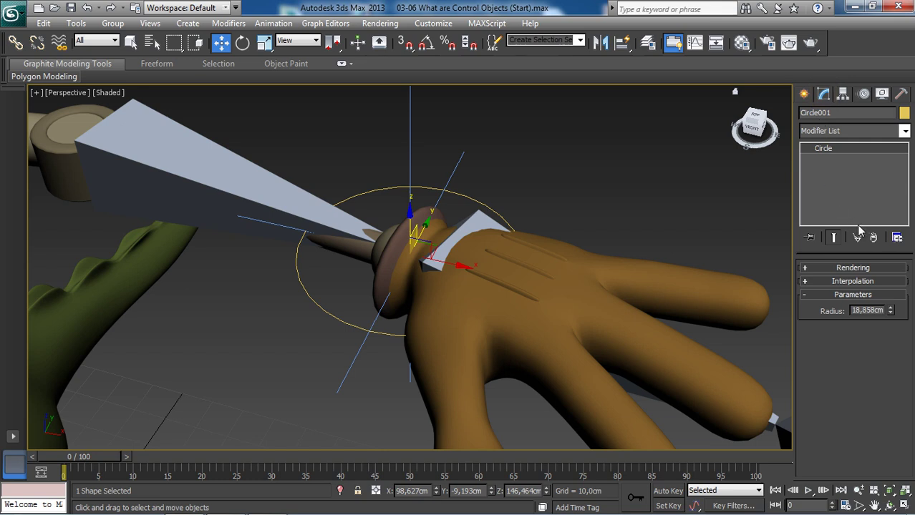
{"action": "left_click", "coordinate": [843, 268]}
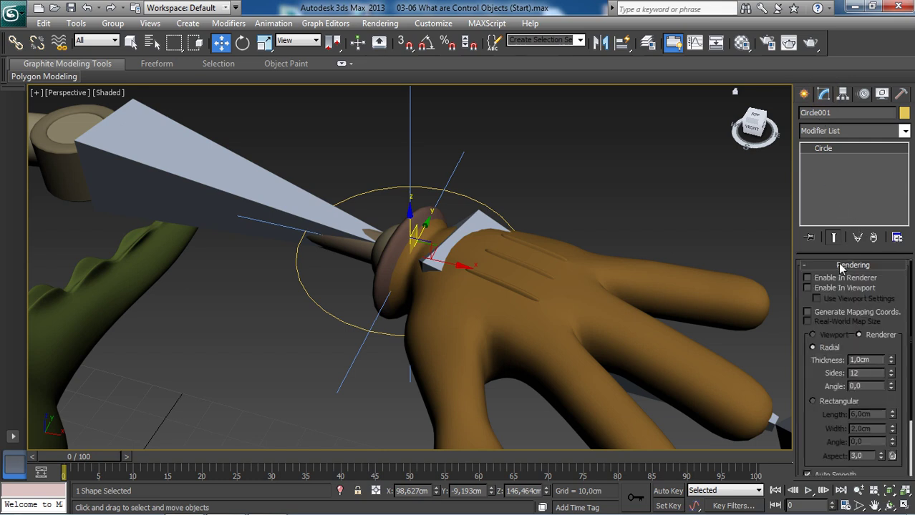
{"action": "left_click", "coordinate": [807, 288]}
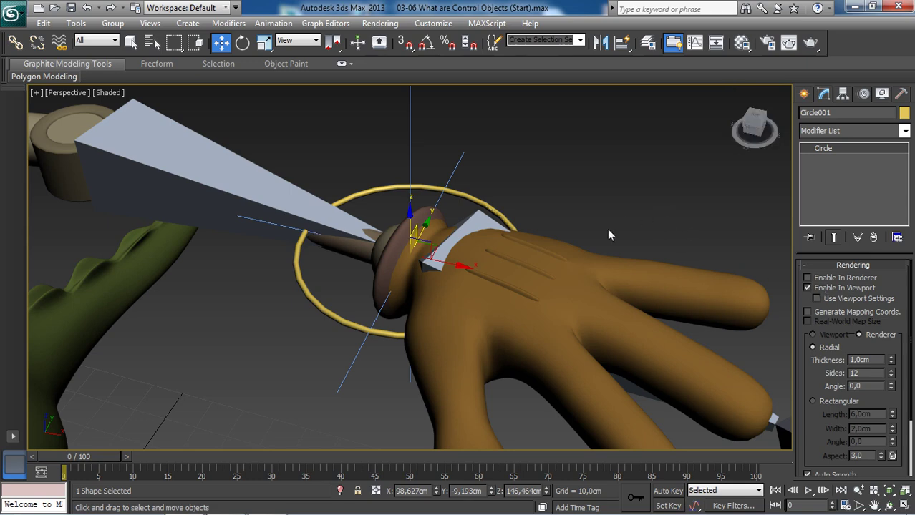
{"action": "scroll", "coordinate": [392, 233], "scroll_direction": "down", "scroll_amount": 5}
{"action": "scroll", "coordinate": [380, 247], "scroll_direction": "up", "scroll_amount": 5}
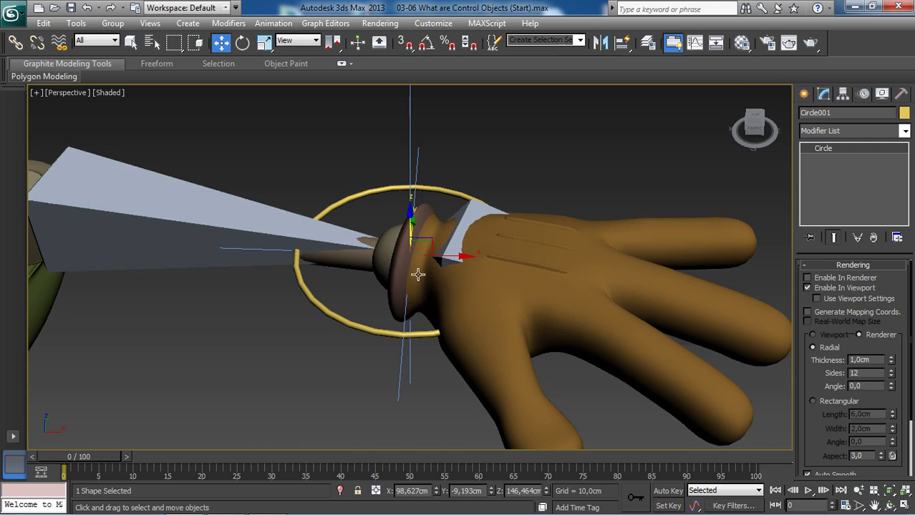
{"action": "middle_click_drag", "start_coordinate": [415, 279], "coordinate": [385, 257], "text": "alt"}
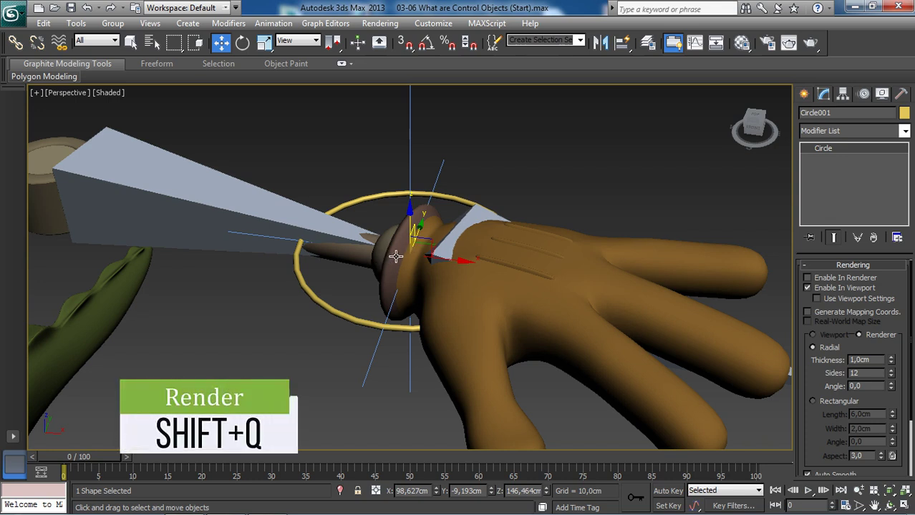
{"action": "key", "text": "shift+q"}
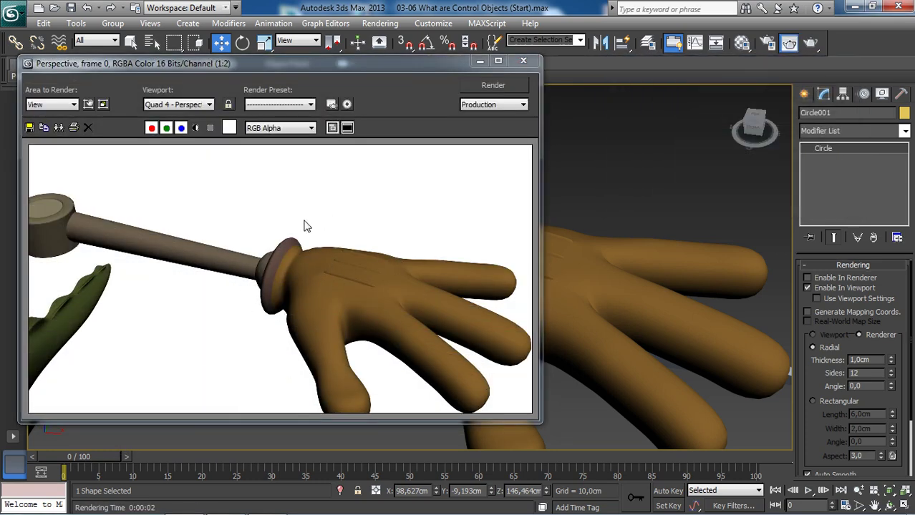
{"action": "left_click", "coordinate": [522, 60]}
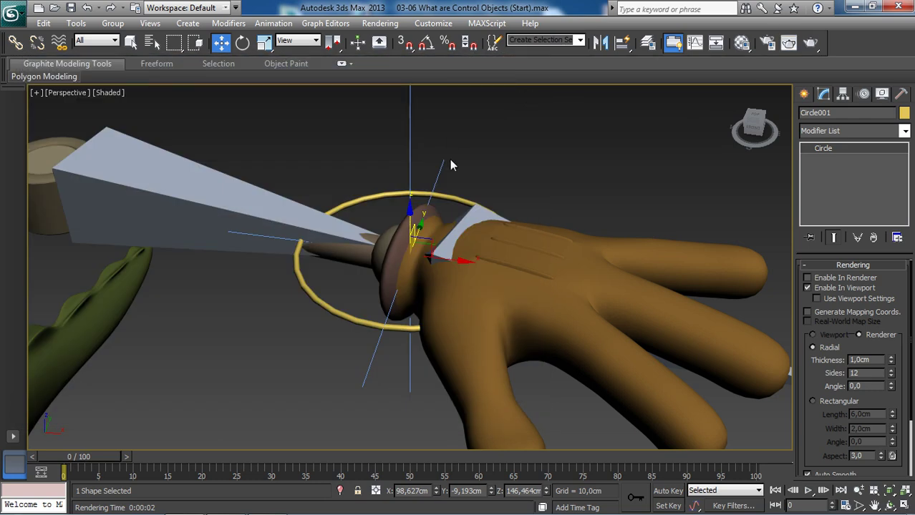
- Set the ring's Radial Thickness to 3.0 cm, after trying 8, and orbit to check it
{"action": "middle_click_drag", "start_coordinate": [449, 165], "coordinate": [548, 283], "text": "alt"}
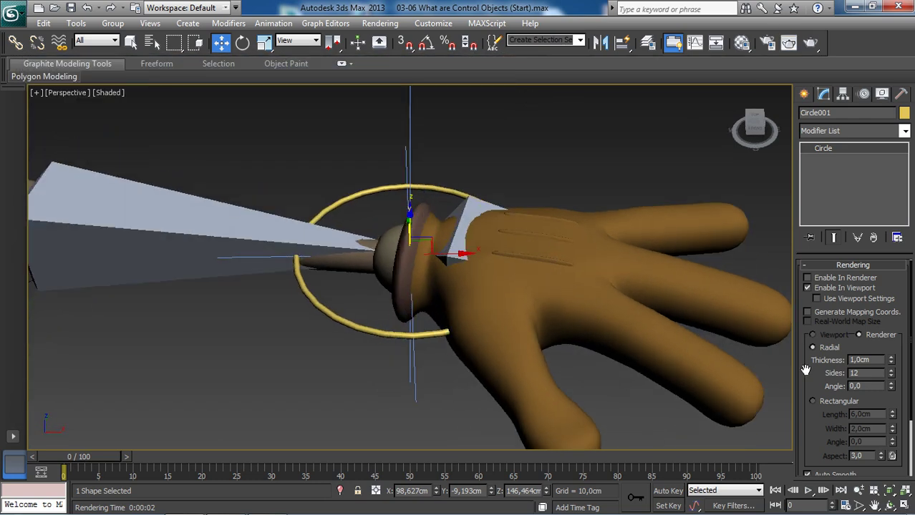
{"action": "left_click_drag", "start_coordinate": [805, 370], "coordinate": [844, 162]}
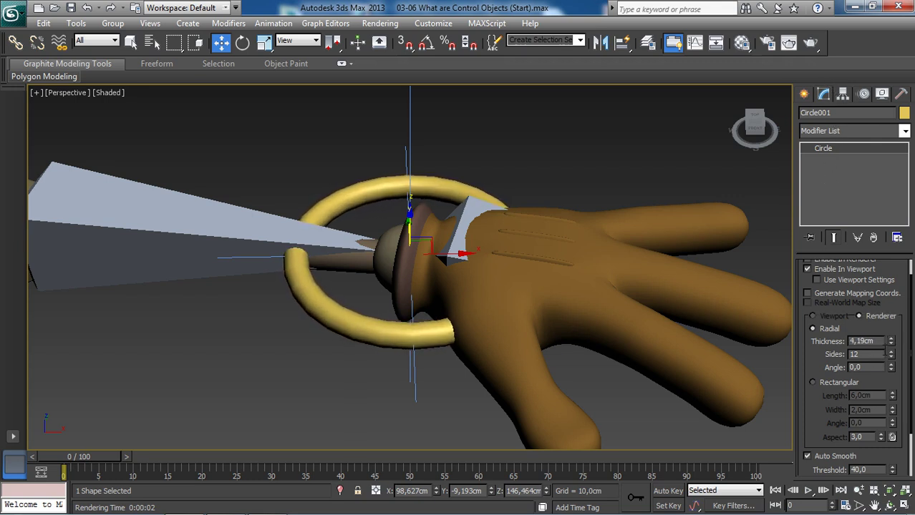
{"action": "mouse_move", "coordinate": [896, 346]}
{"action": "left_mouse_down"}
{"action": "mouse_move", "coordinate": [888, 368]}
{"action": "mouse_move", "coordinate": [883, 350]}
{"action": "left_mouse_up"}
{"action": "double_click", "coordinate": [874, 341]}
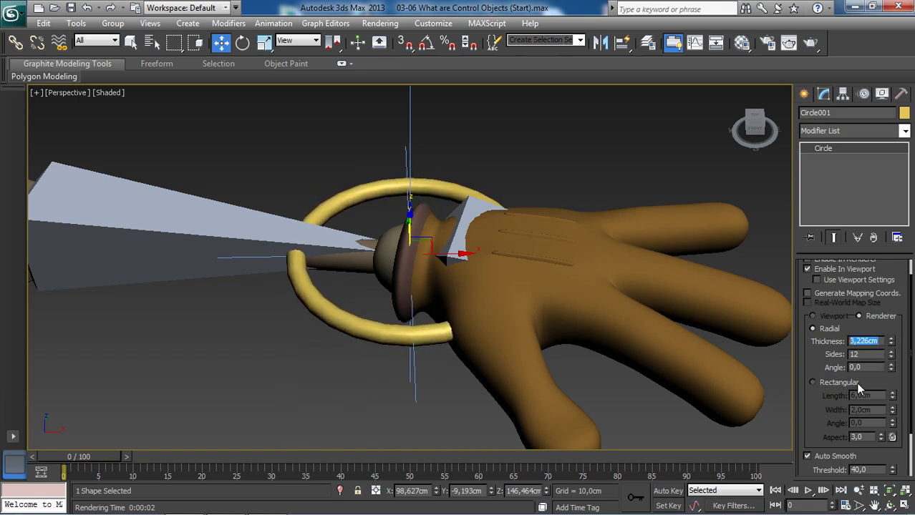
{"action": "type", "text": "8"}
{"action": "key", "text": "Return"}
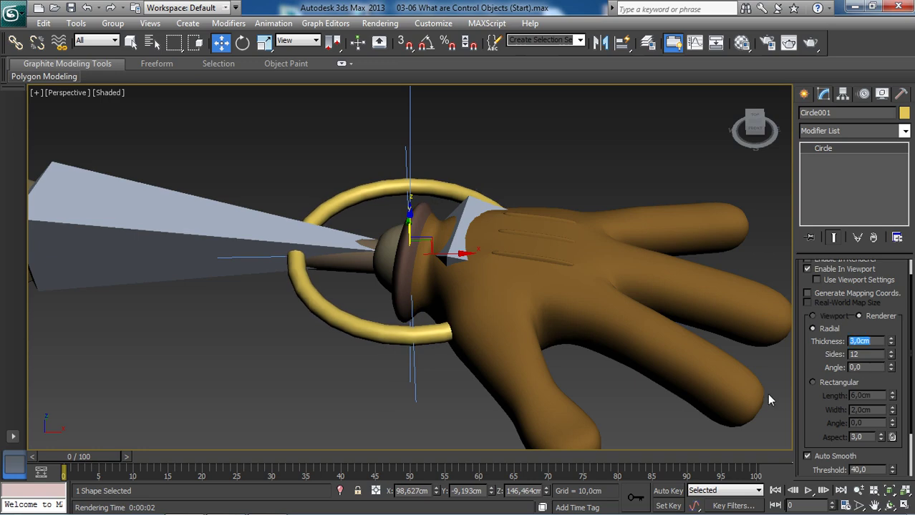
{"action": "type", "text": "3"}
{"action": "key", "text": "Return"}
{"action": "scroll", "coordinate": [520, 265], "scroll_direction": "down", "scroll_amount": 3}
{"action": "middle_click_drag", "start_coordinate": [520, 266], "coordinate": [561, 272], "text": "alt"}
{"action": "scroll", "coordinate": [463, 296], "scroll_direction": "up", "scroll_amount": 5}
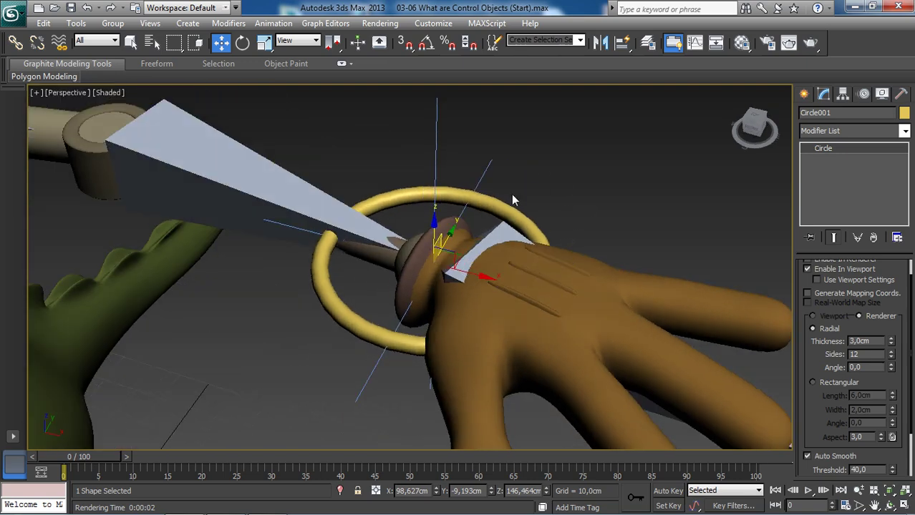
{"action": "middle_click_drag", "start_coordinate": [491, 194], "coordinate": [435, 187], "text": "alt"}
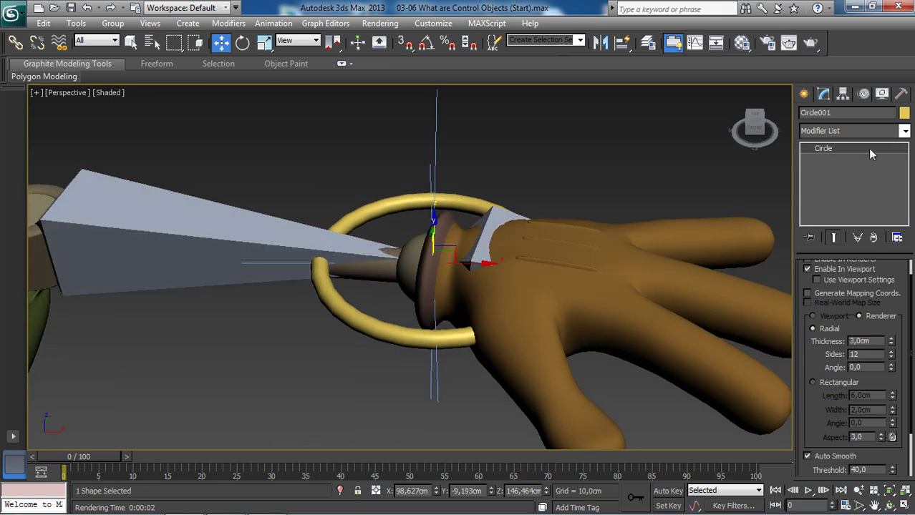
- Rename Circle001 to Ctrl_Arm, then orbit and zoom around the arm to review the ring
{"action": "left_click", "coordinate": [877, 113]}
{"action": "type", "text": "Ctrl_Arm"}
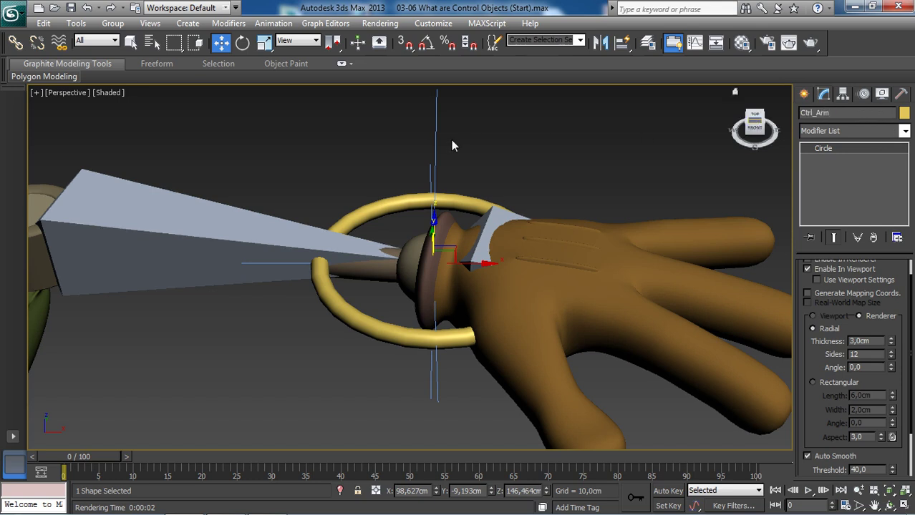
{"action": "scroll", "coordinate": [452, 146], "scroll_direction": "down", "scroll_amount": 5}
{"action": "middle_click_drag", "start_coordinate": [501, 249], "coordinate": [306, 180], "text": "alt"}
{"action": "middle_click_drag", "start_coordinate": [174, 215], "coordinate": [244, 184], "text": "alt"}
{"action": "middle_click_drag", "start_coordinate": [414, 242], "coordinate": [471, 315], "text": "alt"}
{"action": "scroll", "coordinate": [420, 267], "scroll_direction": "up", "scroll_amount": 5}
{"action": "scroll", "coordinate": [473, 326], "scroll_direction": "down", "scroll_amount": 3}
{"action": "scroll", "coordinate": [422, 290], "scroll_direction": "up", "scroll_amount": 5}
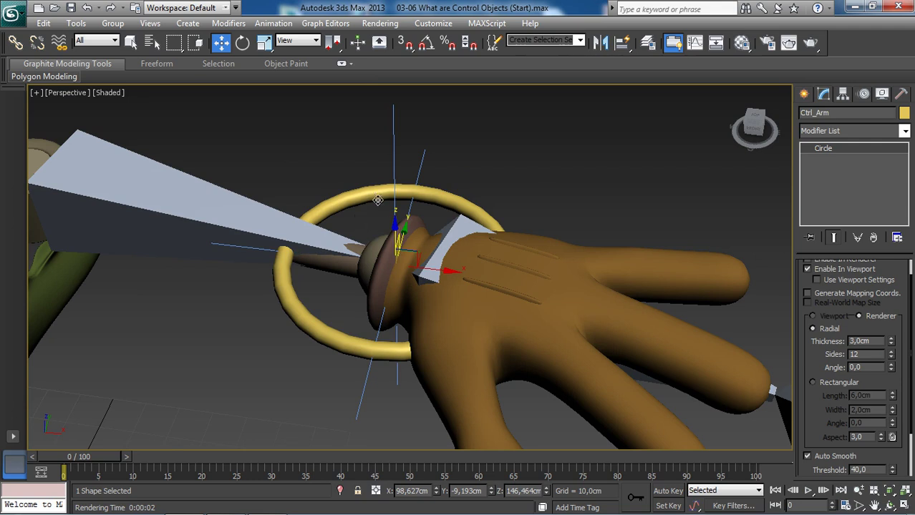
{"action": "scroll", "coordinate": [418, 264], "scroll_direction": "down", "scroll_amount": 5}
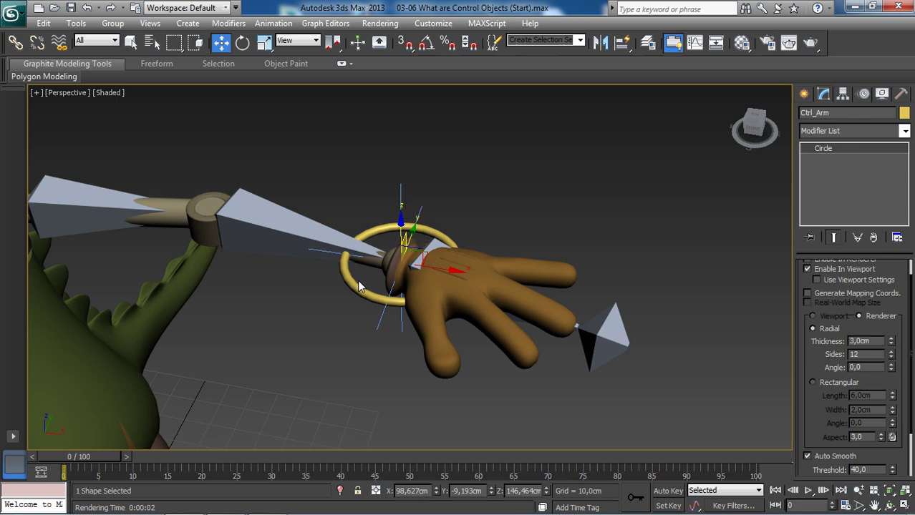
{"action": "scroll", "coordinate": [378, 263], "scroll_direction": "up", "scroll_amount": 3}
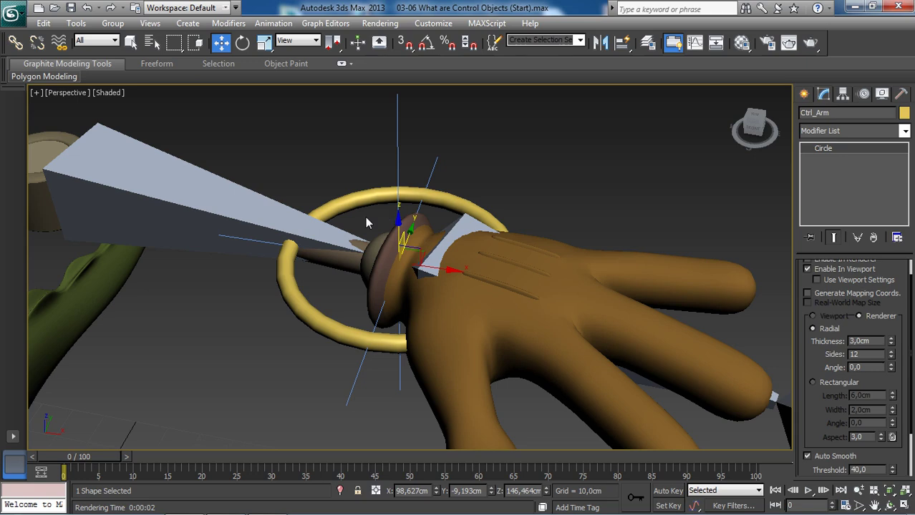
{"action": "scroll", "coordinate": [369, 223], "scroll_direction": "down", "scroll_amount": 3}
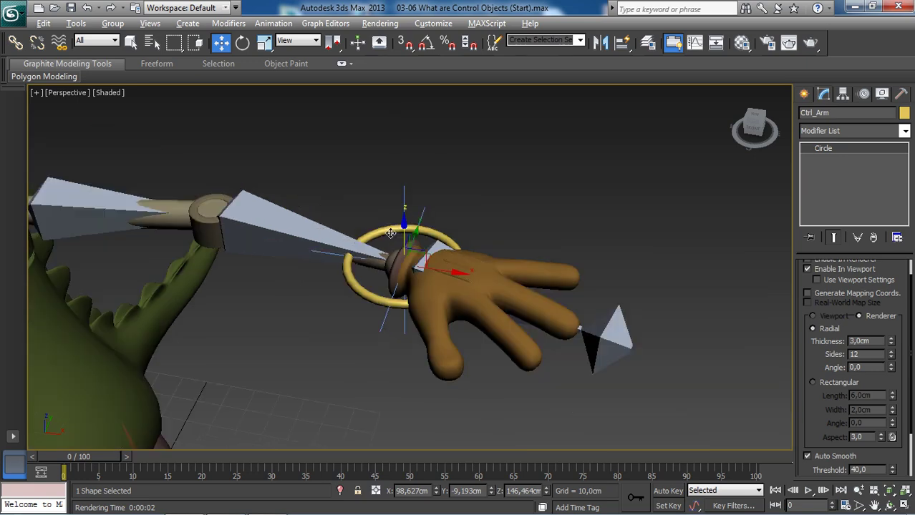
{"action": "scroll", "coordinate": [380, 227], "scroll_direction": "up", "scroll_amount": 3}
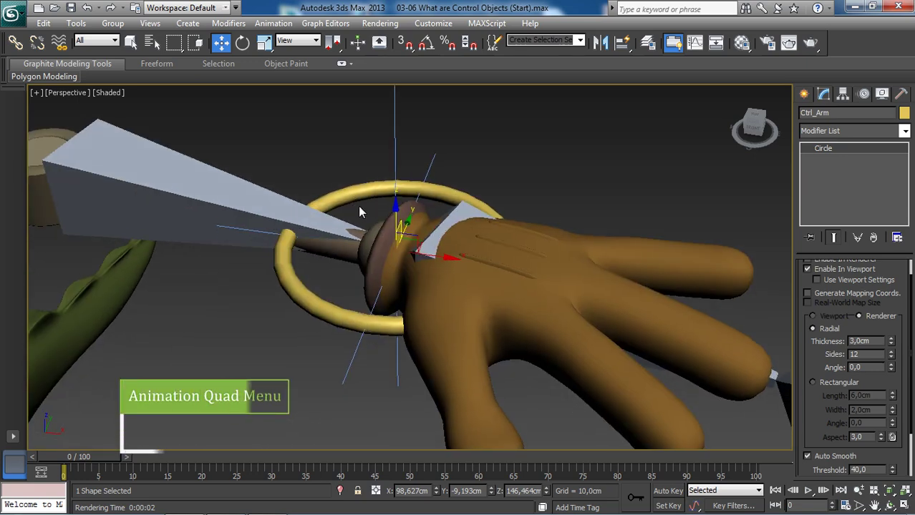
- Bring up the Animation quad menu on the ring several times, trying Freeze Rotation and dismissing it
{"action": "right_click", "coordinate": [361, 194], "text": "alt"}
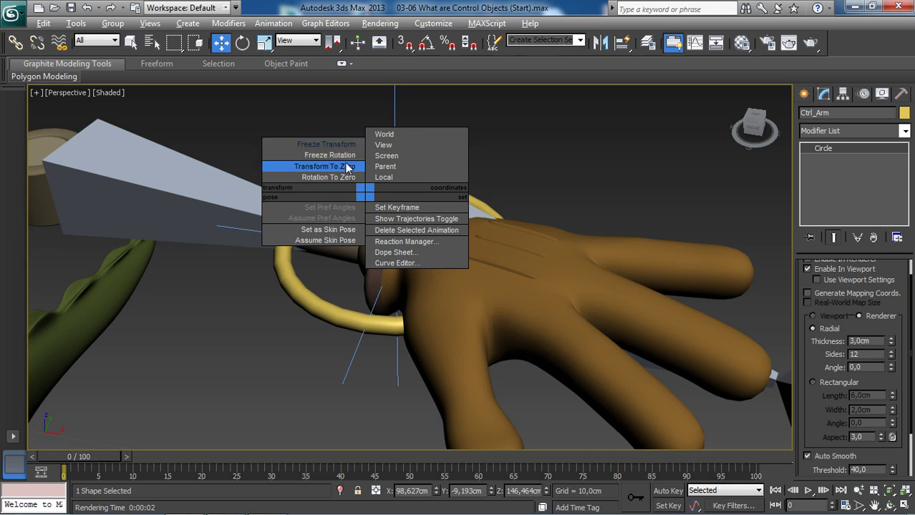
{"action": "left_click", "coordinate": [321, 156]}
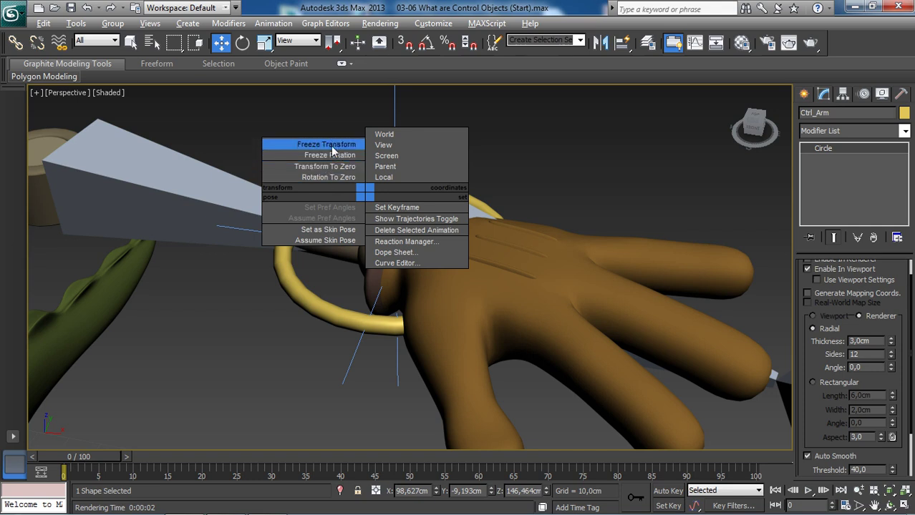
{"action": "middle_click_drag", "start_coordinate": [321, 156], "coordinate": [603, 212], "text": "alt"}
{"action": "scroll", "coordinate": [603, 212], "scroll_direction": "down", "scroll_amount": 3}
{"action": "right_click", "coordinate": [419, 257]}
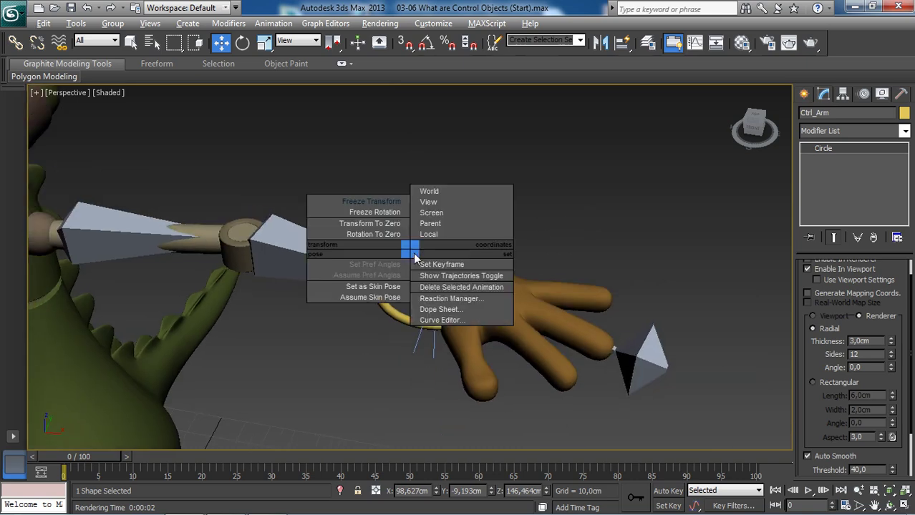
{"action": "left_click", "coordinate": [374, 204]}
{"action": "middle_click_drag", "start_coordinate": [374, 204], "coordinate": [542, 250], "text": "alt"}
{"action": "scroll", "coordinate": [627, 220], "scroll_direction": "up", "scroll_amount": 3}
{"action": "right_click", "coordinate": [543, 254]}
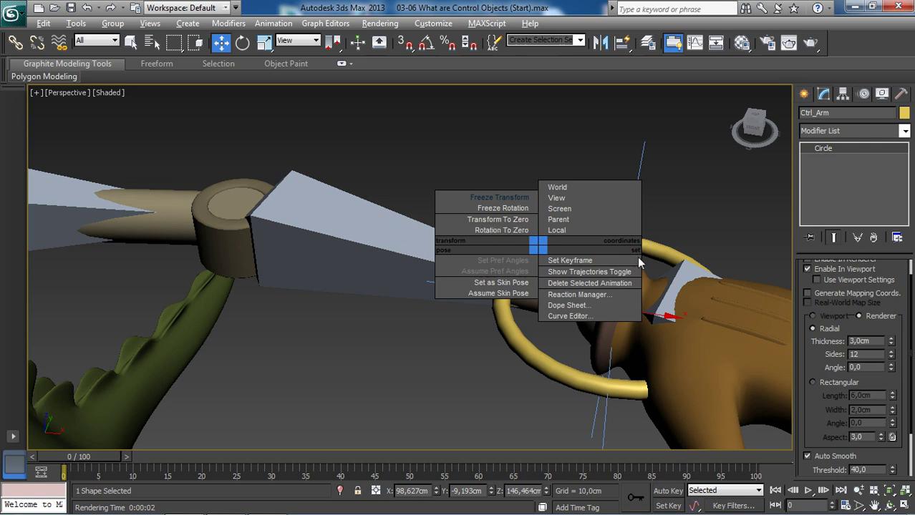
{"action": "left_click", "coordinate": [673, 259]}
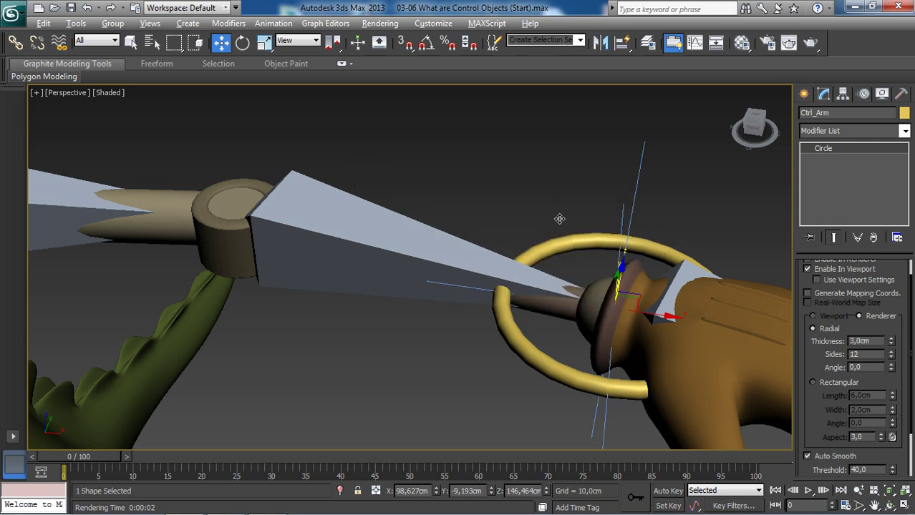
{"action": "right_click", "coordinate": [364, 142], "text": "alt"}
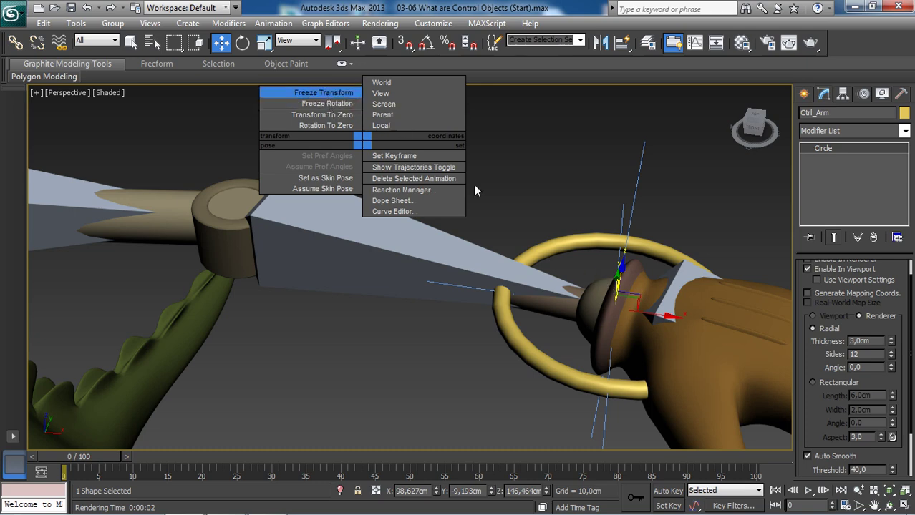
{"action": "left_click", "coordinate": [326, 93]}
{"action": "scroll", "coordinate": [508, 252], "scroll_direction": "down", "scroll_amount": 5}
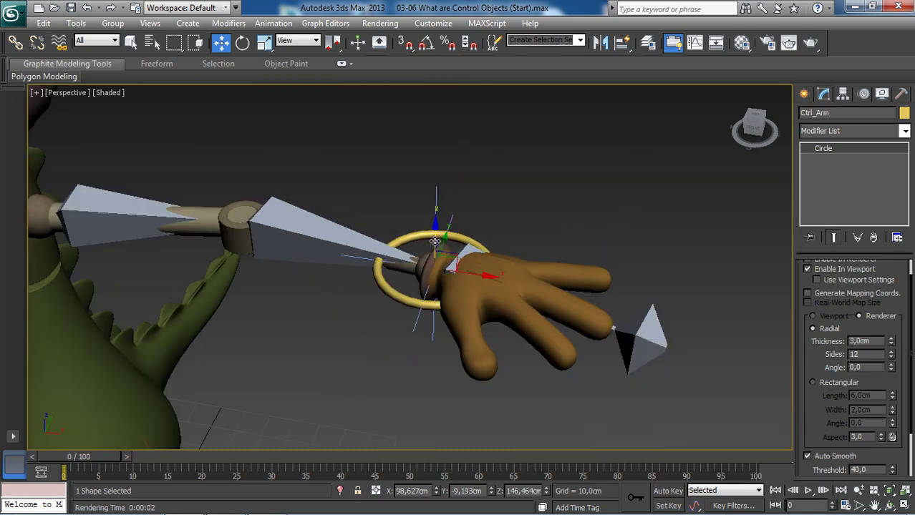
{"action": "scroll", "coordinate": [428, 248], "scroll_direction": "up", "scroll_amount": 5}
{"action": "middle_click_drag", "start_coordinate": [428, 248], "coordinate": [416, 259]}
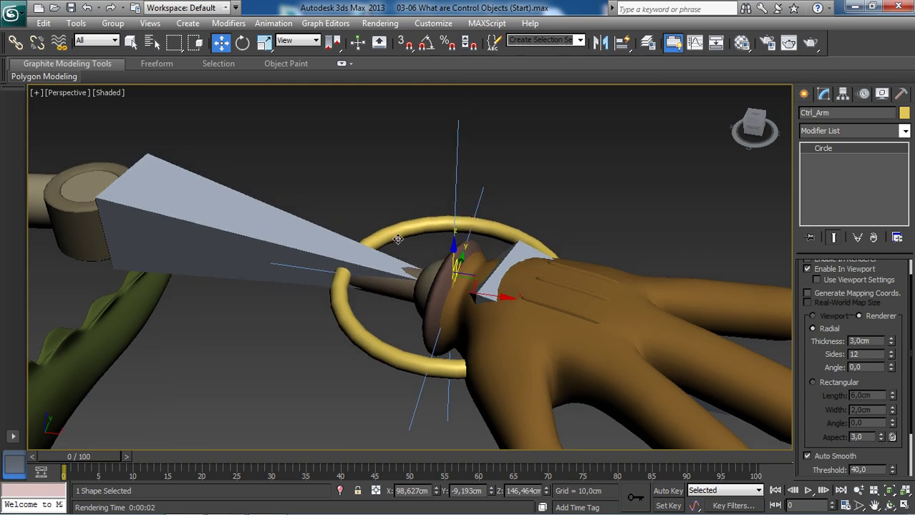
- Turn on edged faces (F4), reselect Ctrl_Arm and apply Freeze Transform, confirming with Oui
{"action": "key", "text": "F4"}
{"action": "left_click", "coordinate": [401, 242]}
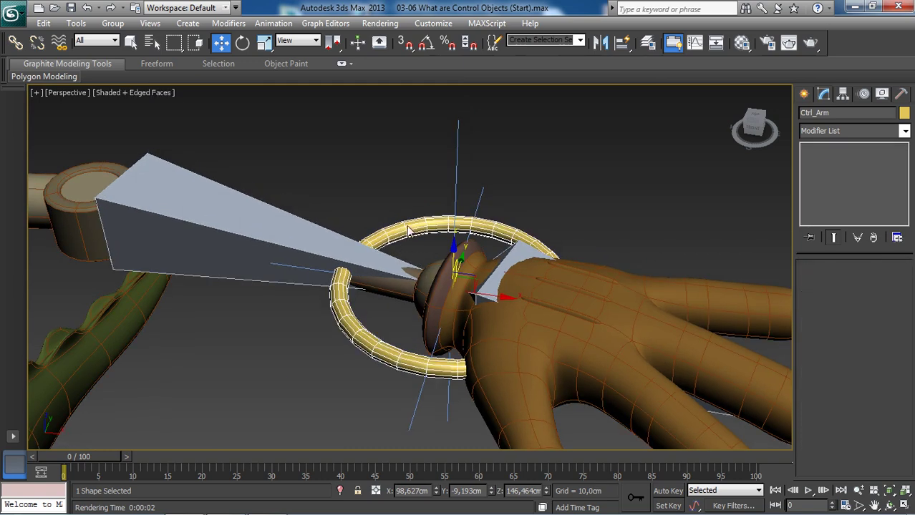
{"action": "left_click", "coordinate": [405, 228]}
{"action": "scroll", "coordinate": [405, 236], "scroll_direction": "down", "scroll_amount": 4}
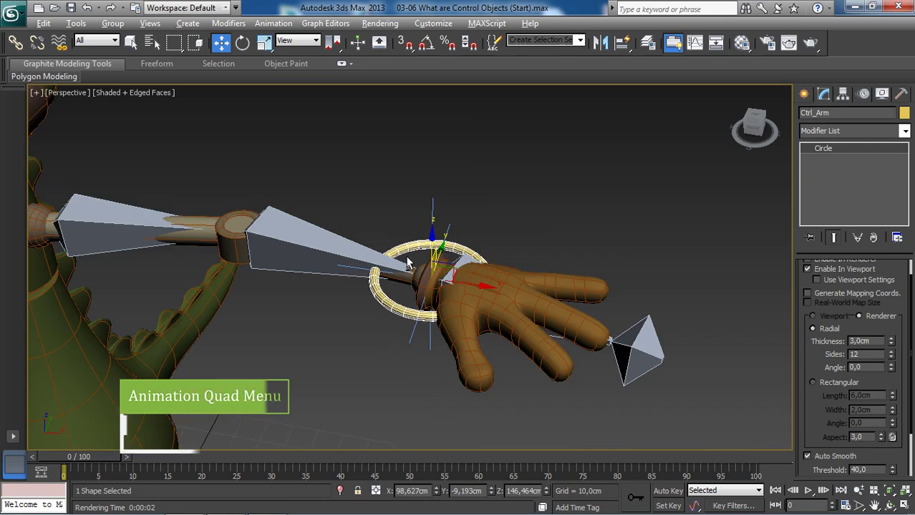
{"action": "right_click", "coordinate": [401, 246], "text": "alt"}
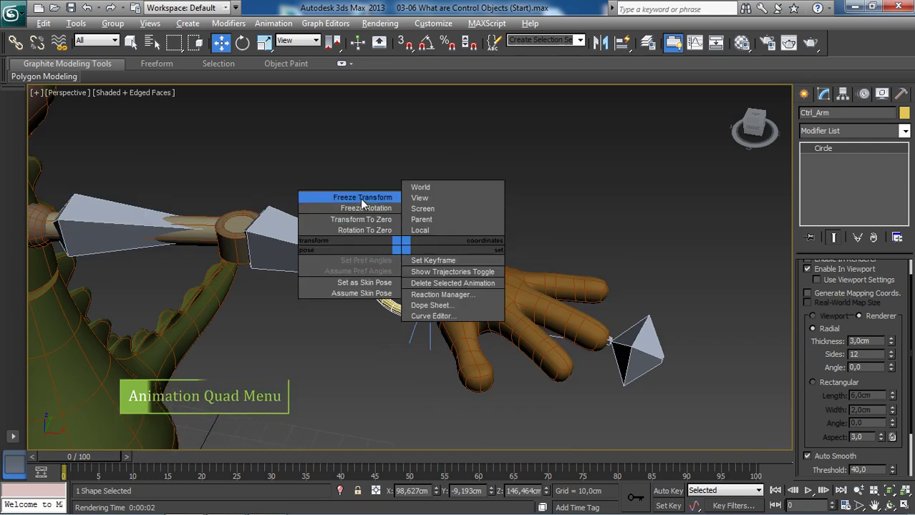
{"action": "left_click", "coordinate": [361, 200]}
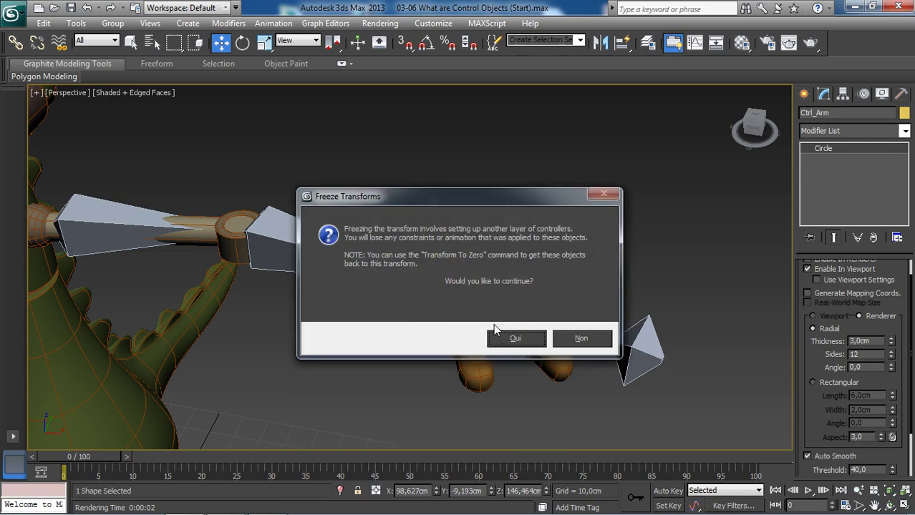
{"action": "left_click", "coordinate": [515, 341]}
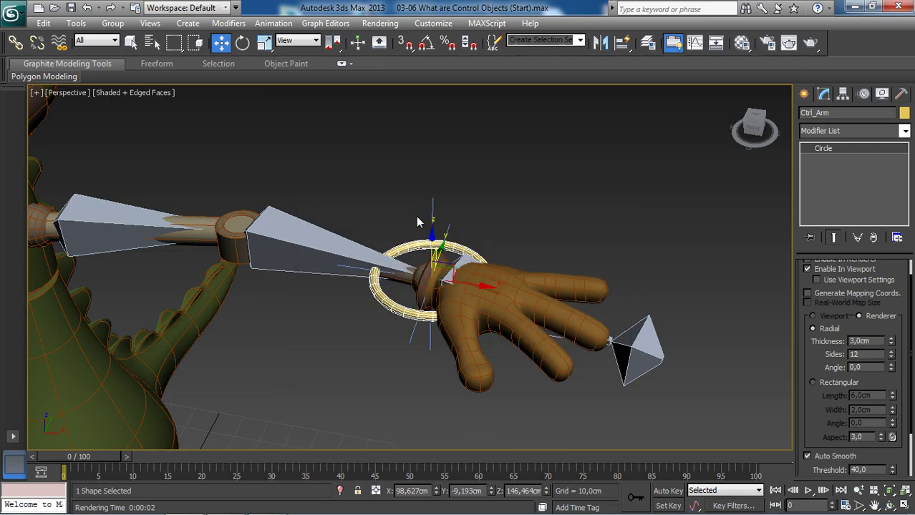
{"action": "middle_click_drag", "start_coordinate": [469, 294], "coordinate": [456, 272]}
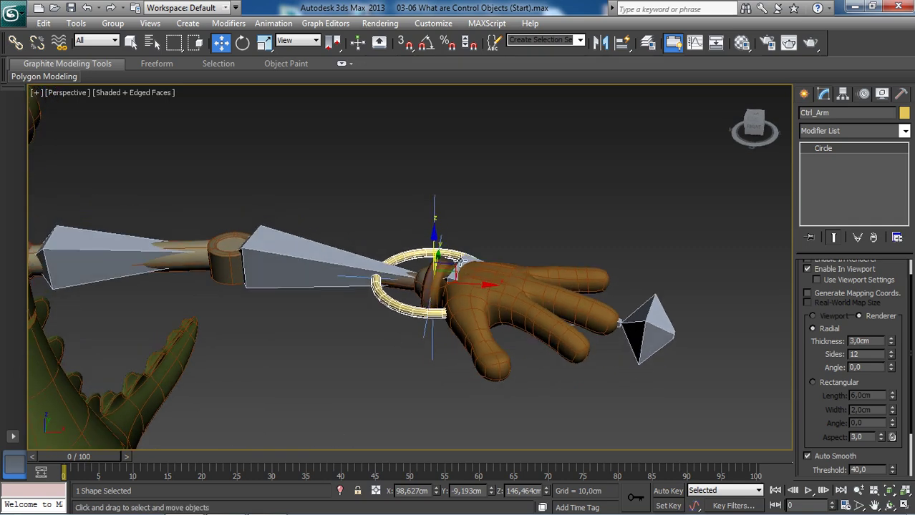
{"action": "left_click_drag", "start_coordinate": [455, 268], "coordinate": [610, 129]}
{"action": "scroll", "coordinate": [610, 130], "scroll_direction": "down", "scroll_amount": 4}
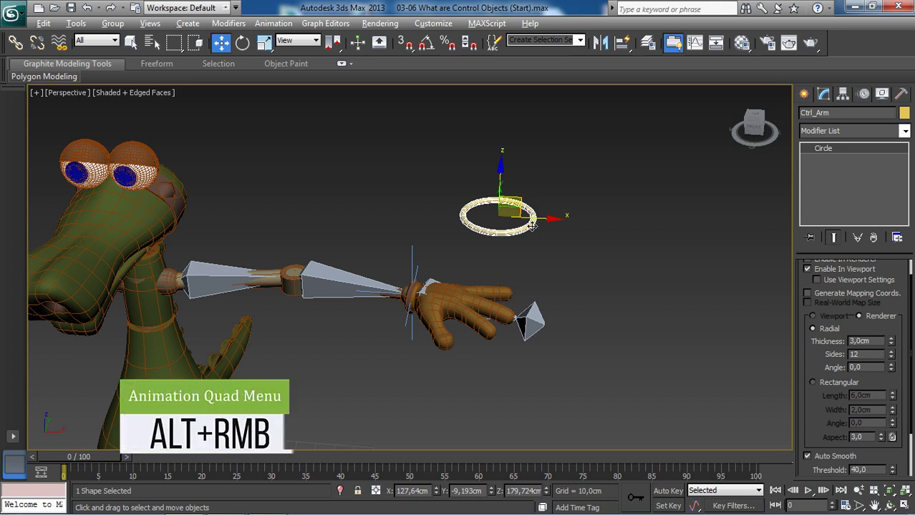
{"action": "right_click", "coordinate": [535, 231], "text": "alt"}
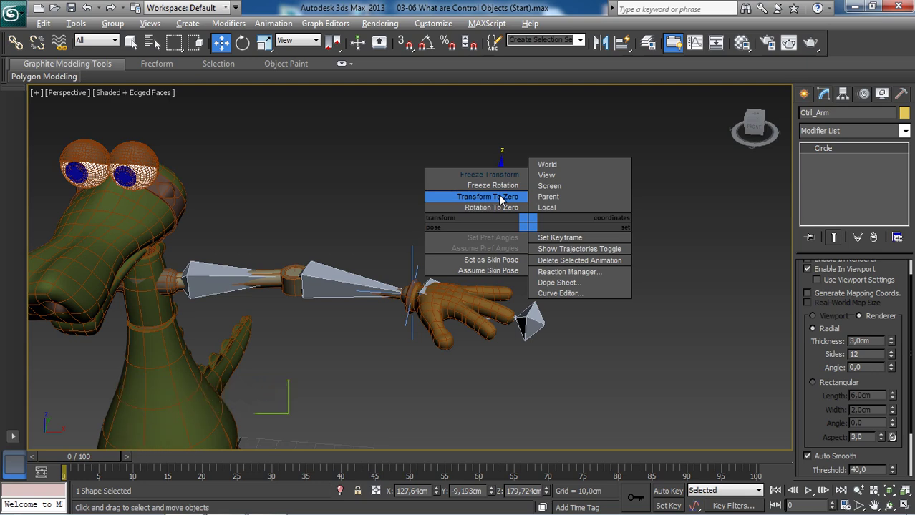
{"action": "left_click", "coordinate": [488, 196]}
{"action": "scroll", "coordinate": [451, 255], "scroll_direction": "up", "scroll_amount": 3}
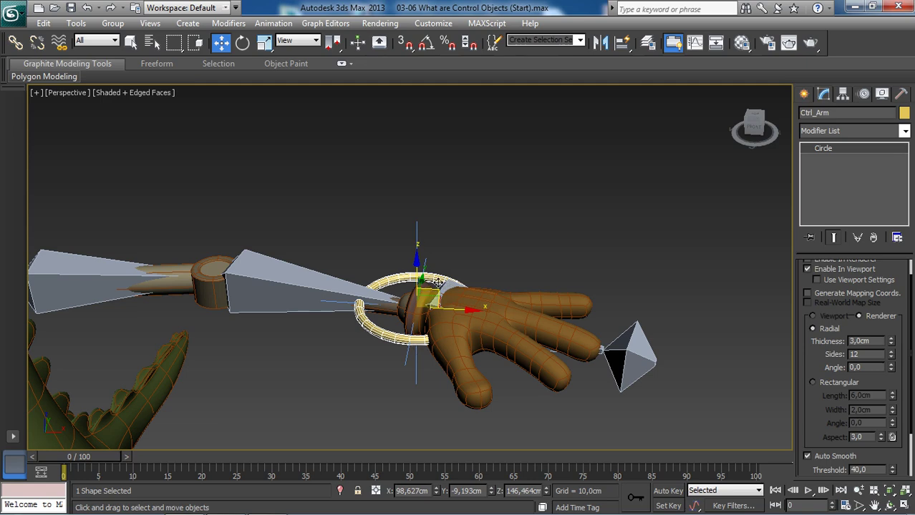
{"action": "mouse_move", "coordinate": [445, 281]}
{"action": "middle_mouse_down", "text": "alt"}
{"action": "mouse_move", "coordinate": [459, 287]}
{"action": "mouse_move", "coordinate": [445, 292]}
{"action": "middle_mouse_up", "text": "alt"}
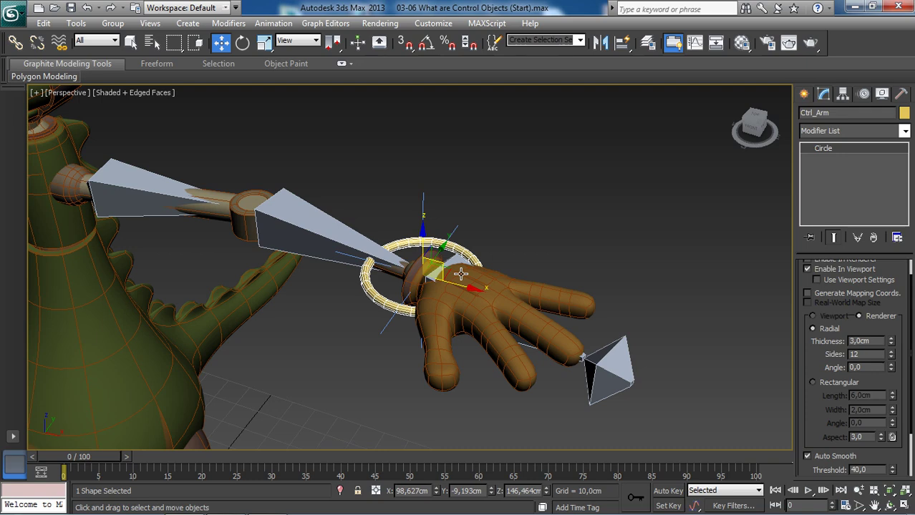
{"action": "scroll", "coordinate": [458, 274], "scroll_direction": "down", "scroll_amount": 3}
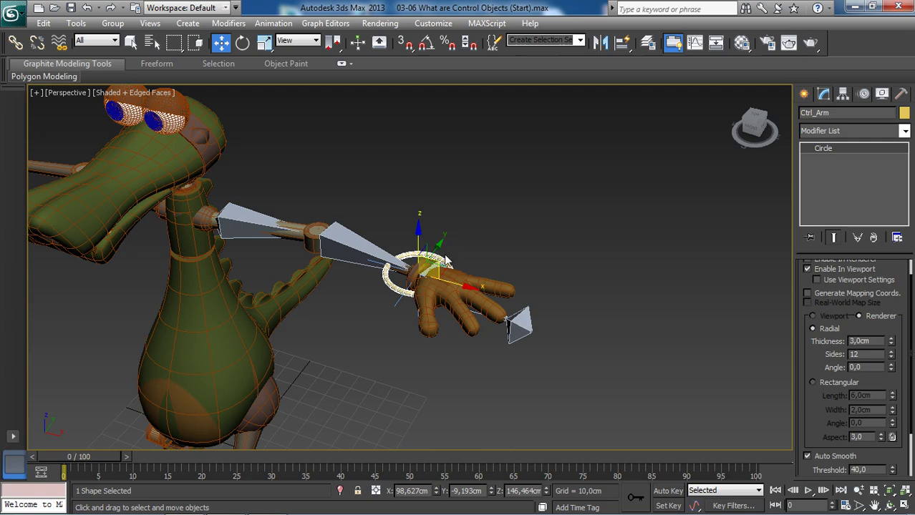
{"action": "scroll", "coordinate": [445, 262], "scroll_direction": "up", "scroll_amount": 3}
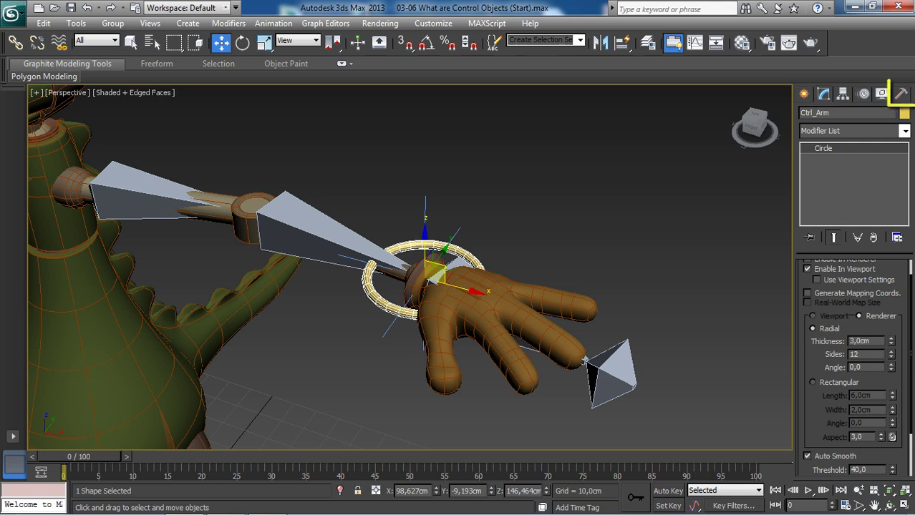
- Apply Reset XForm to Ctrl_Arm and confirm an XForm modifier now sits above its Circle
{"action": "left_click", "coordinate": [900, 98]}
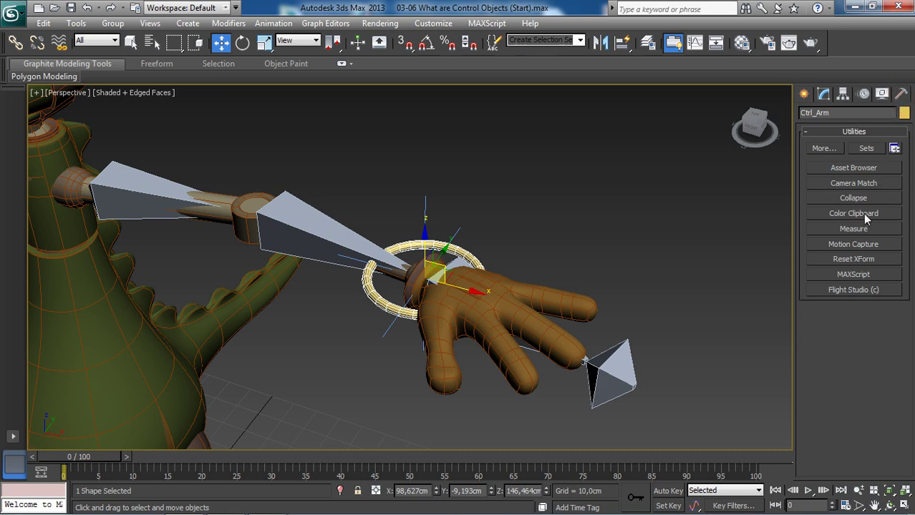
{"action": "left_click", "coordinate": [851, 263]}
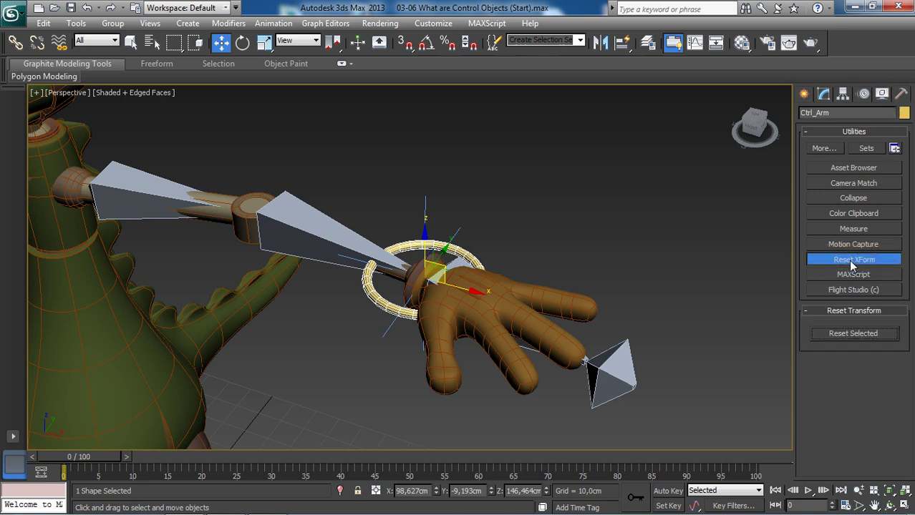
{"action": "left_click", "coordinate": [853, 335]}
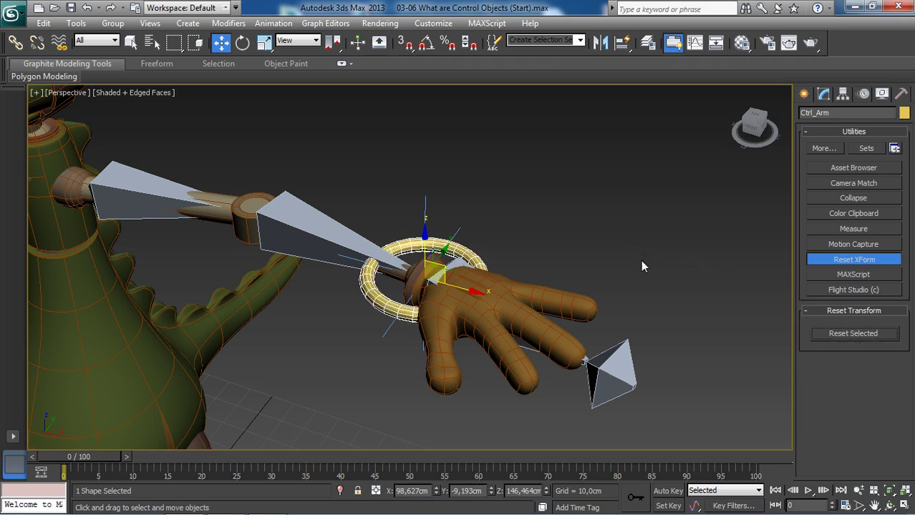
{"action": "left_click", "coordinate": [824, 96]}
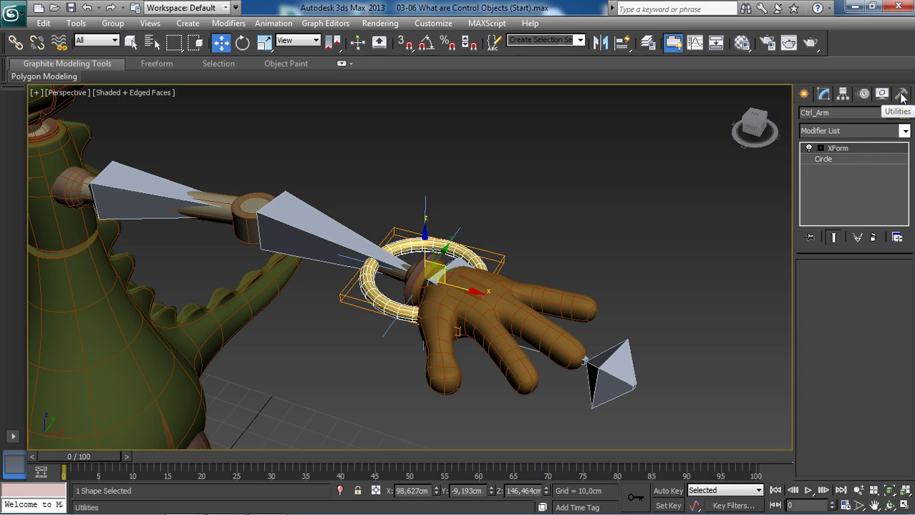
{"action": "left_click", "coordinate": [901, 95]}
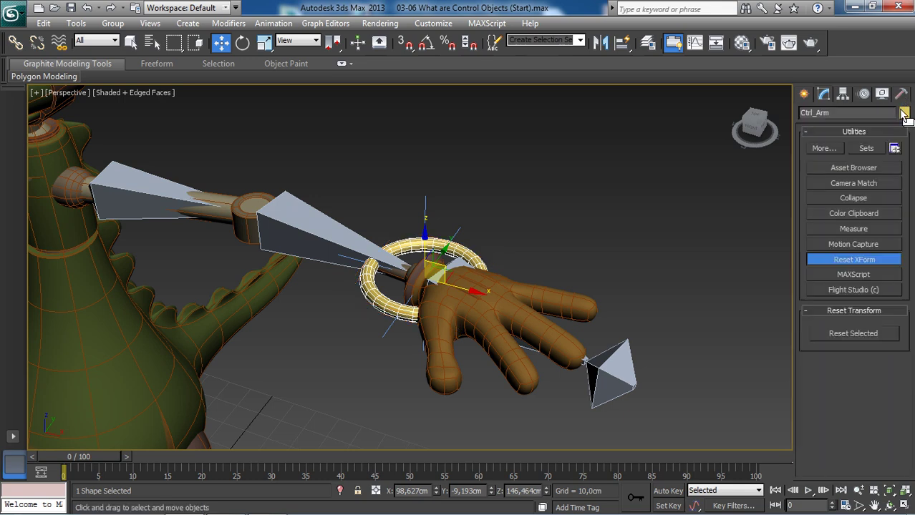
{"action": "left_click", "coordinate": [851, 199]}
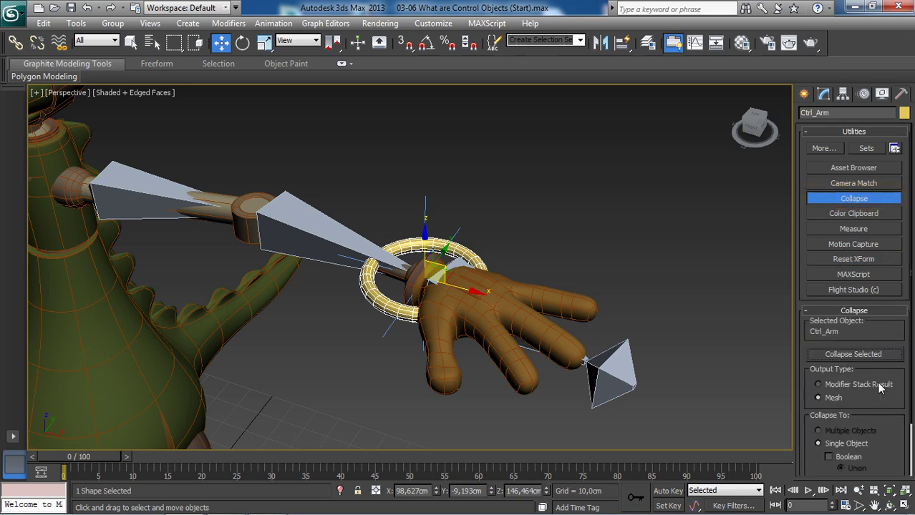
{"action": "left_click_drag", "start_coordinate": [880, 391], "coordinate": [879, 358]}
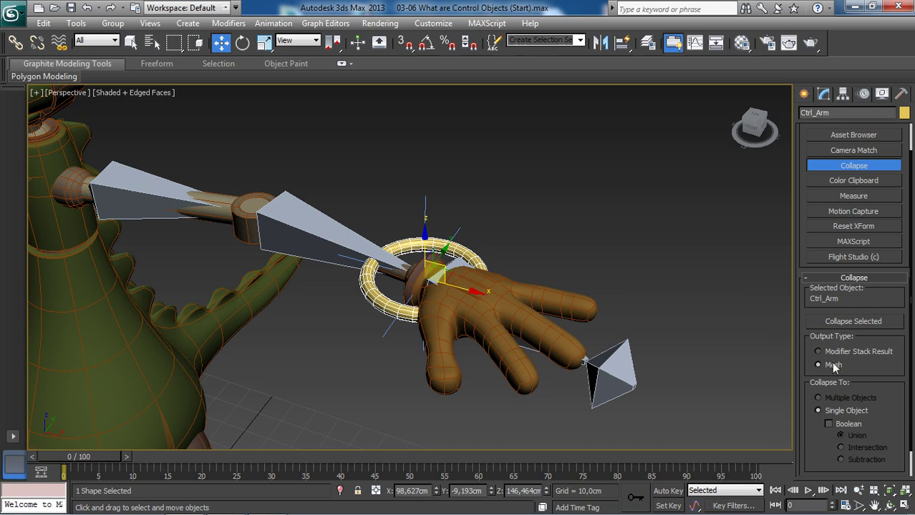
{"action": "left_click", "coordinate": [842, 324]}
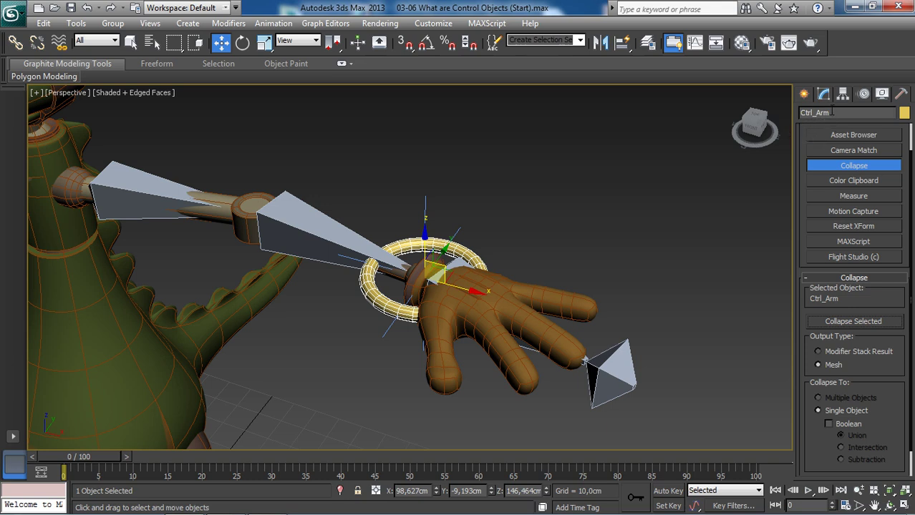
{"action": "left_click", "coordinate": [825, 96]}
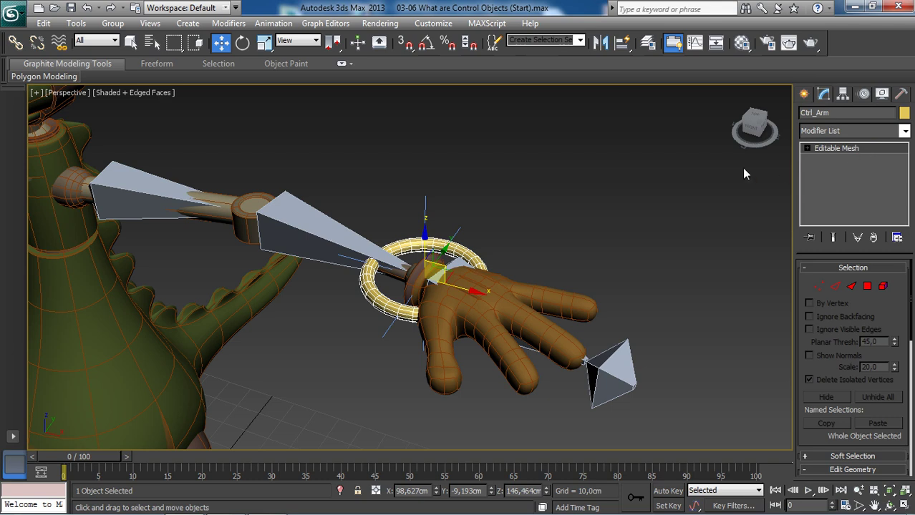
{"action": "key", "text": "ctrl+z"}
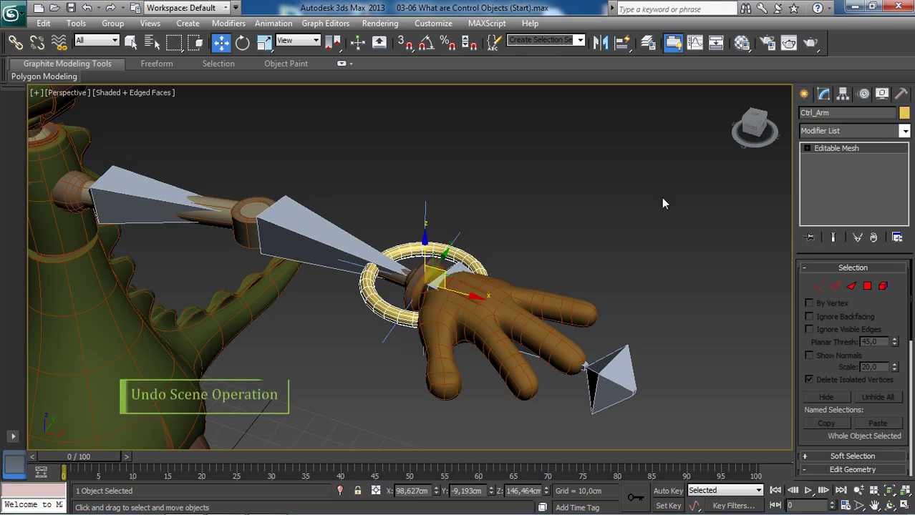
{"action": "key", "text": "ctrl+z"}
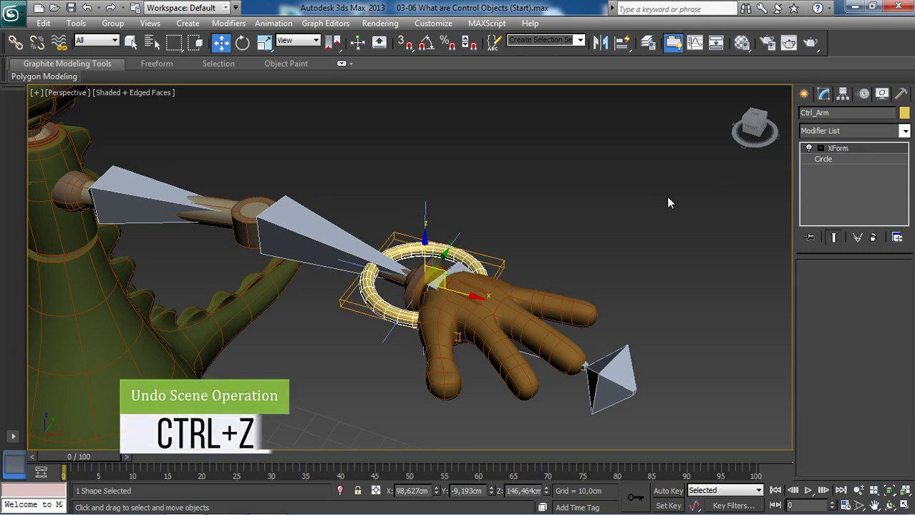
- Collapse Ctrl_Arm using the Modifier Stack Result output and confirm it is now an Editable Spline
{"action": "left_click", "coordinate": [902, 95]}
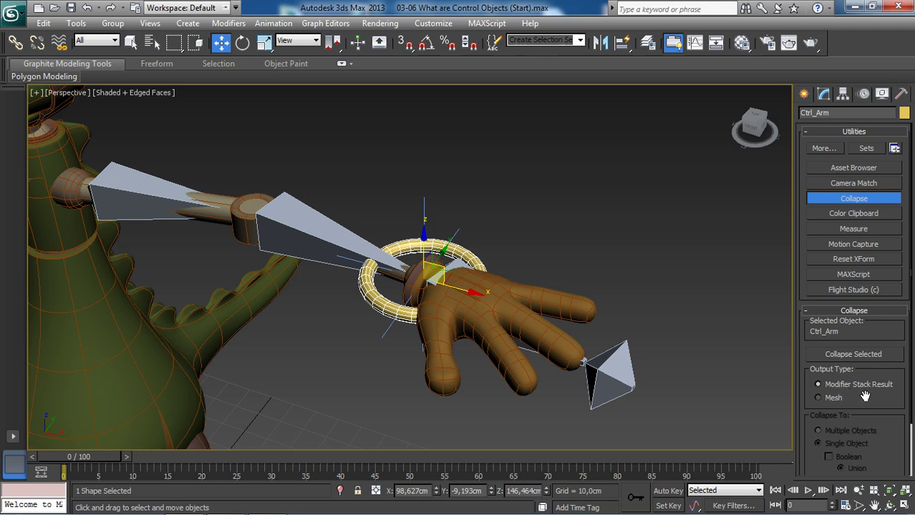
{"action": "left_click", "coordinate": [848, 356]}
{"action": "left_click", "coordinate": [823, 95]}
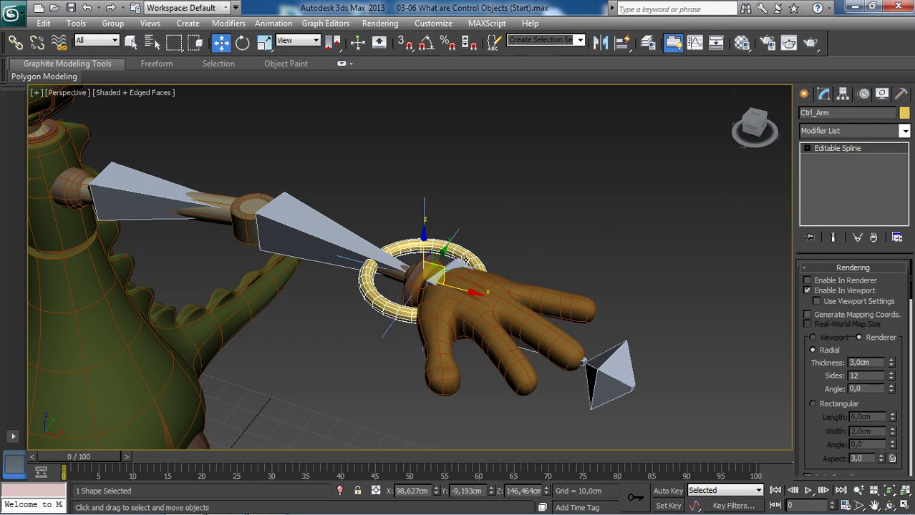
{"action": "left_click_drag", "start_coordinate": [422, 270], "coordinate": [412, 271]}
{"action": "scroll", "coordinate": [412, 271], "scroll_direction": "up", "scroll_amount": 3}
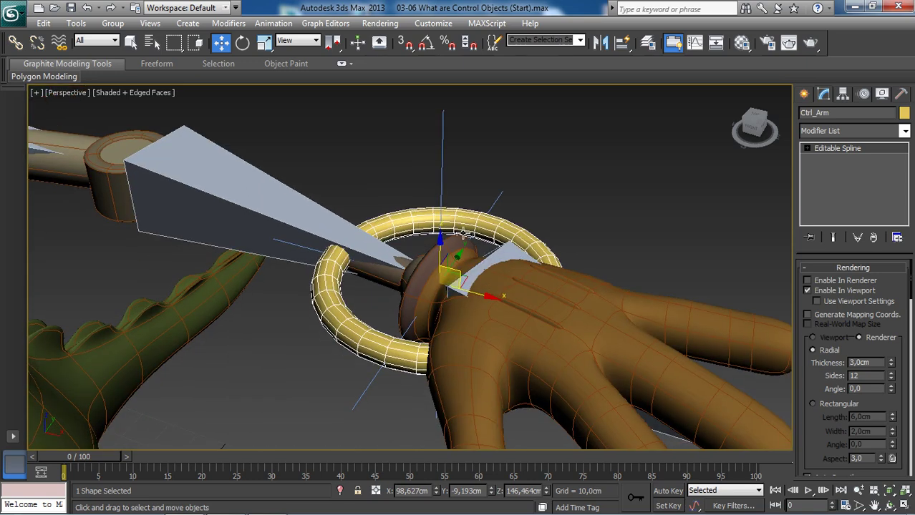
{"action": "scroll", "coordinate": [453, 245], "scroll_direction": "down", "scroll_amount": 3}
{"action": "middle_click_drag", "start_coordinate": [453, 245], "coordinate": [427, 248], "text": "alt"}
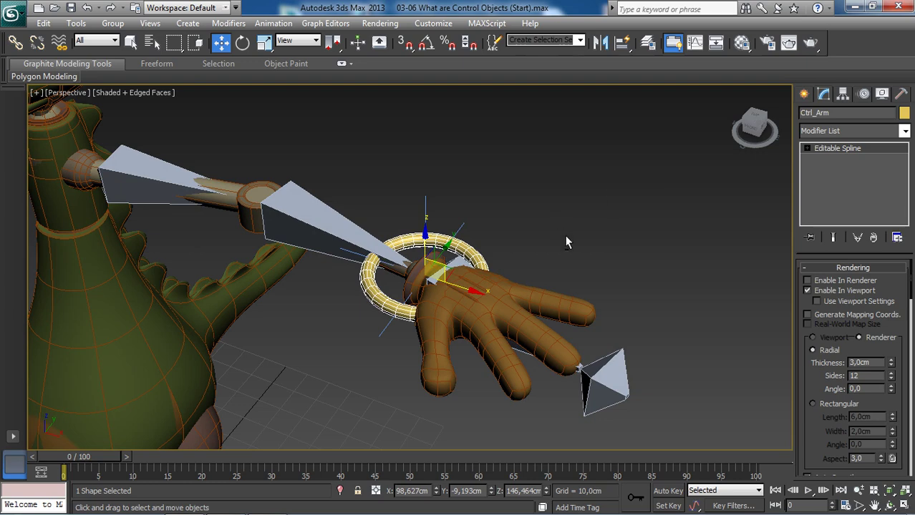
{"action": "middle_click_drag", "start_coordinate": [566, 241], "coordinate": [580, 237], "text": "alt"}
{"action": "left_click", "coordinate": [901, 94]}
{"action": "left_click", "coordinate": [853, 198]}
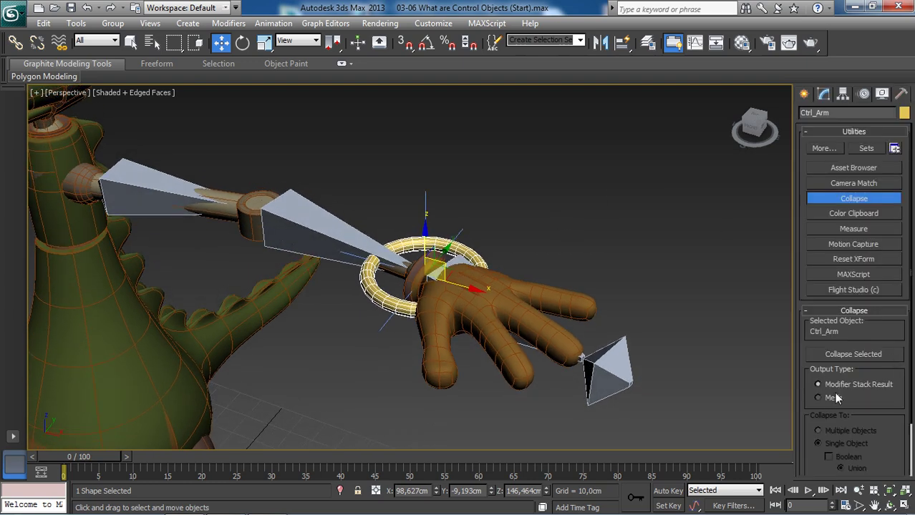
{"action": "scroll", "coordinate": [586, 271], "scroll_direction": "up", "scroll_amount": 5}
{"action": "scroll", "coordinate": [552, 272], "scroll_direction": "down", "scroll_amount": 5}
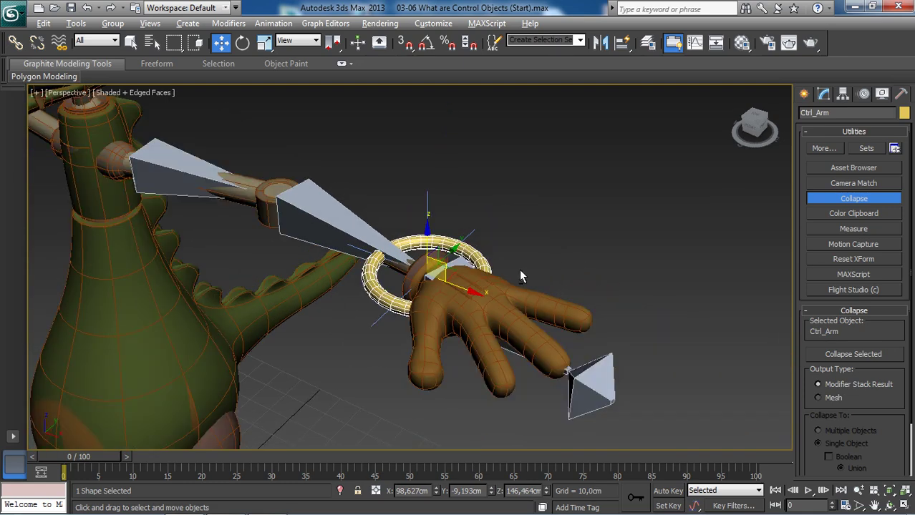
{"action": "middle_click_drag", "start_coordinate": [469, 272], "coordinate": [479, 250], "text": "alt"}
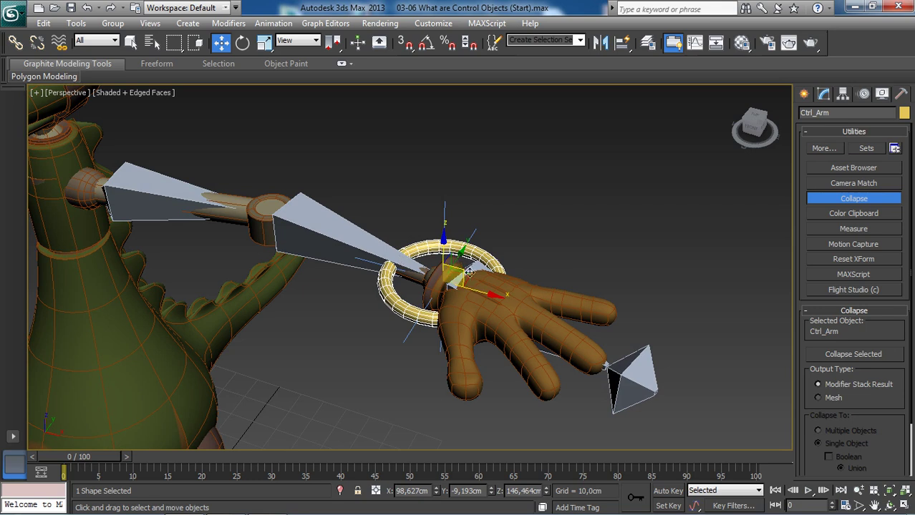
{"action": "middle_click_drag", "start_coordinate": [456, 268], "coordinate": [449, 272]}
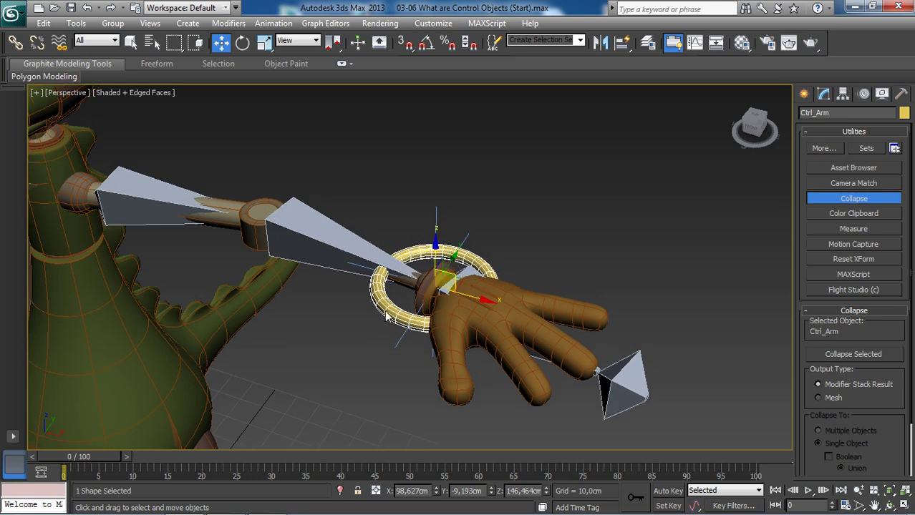
{"action": "left_click", "coordinate": [823, 95]}
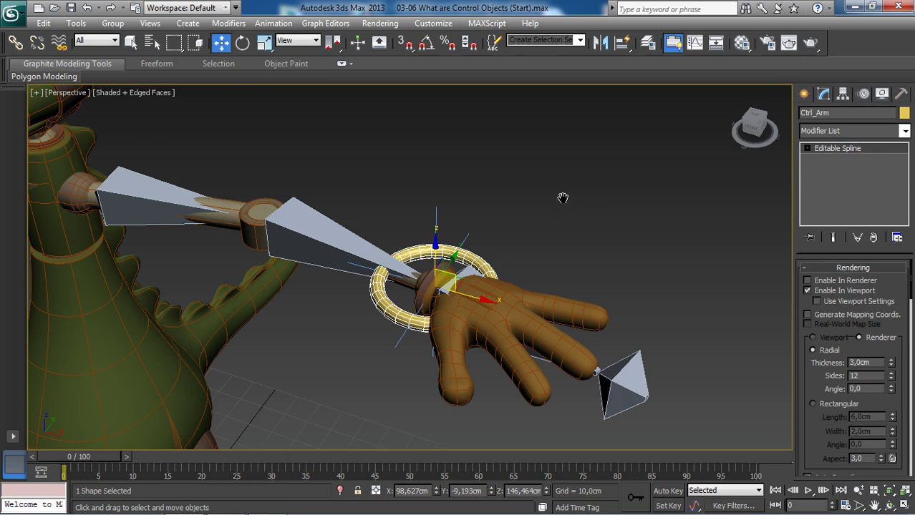
{"action": "middle_click_drag", "start_coordinate": [562, 198], "coordinate": [527, 212], "text": "alt"}
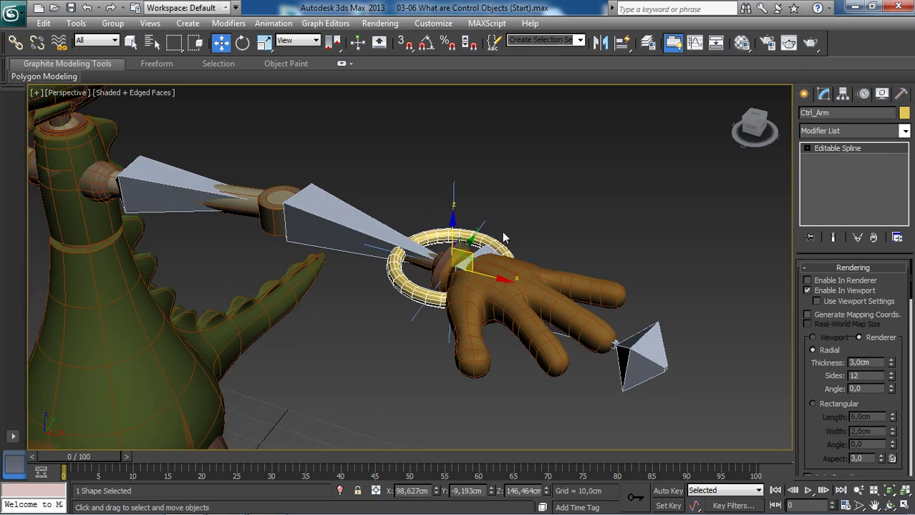